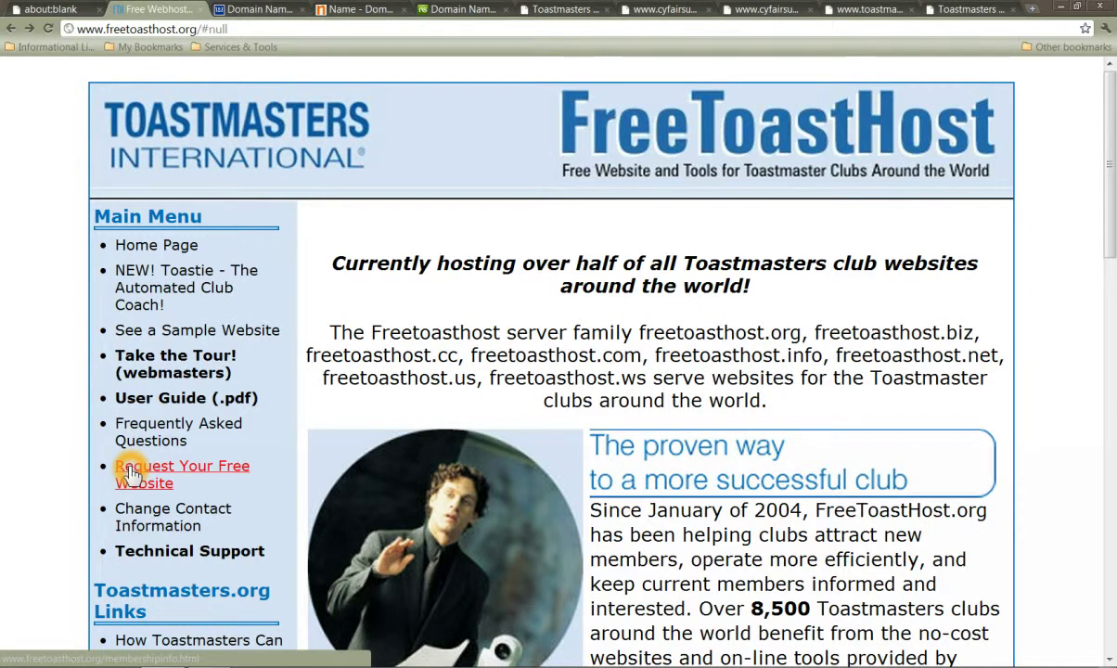
Step: On the free-website request form, check club number 5916 for an existing site
{"action": "left_click", "coordinate": [130, 473]}
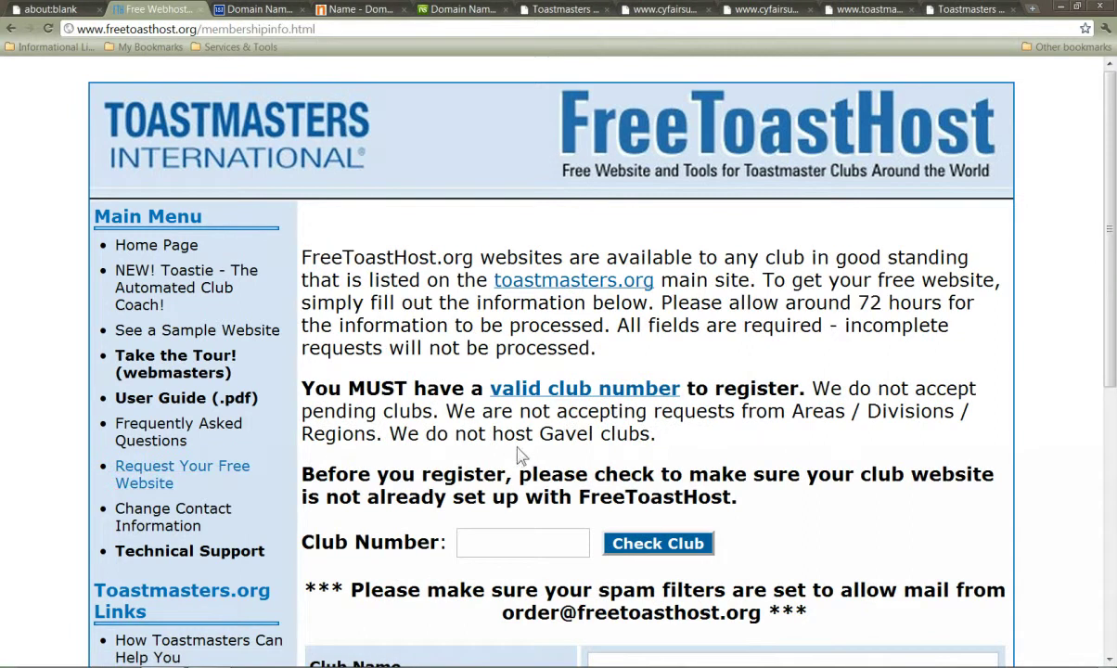
{"action": "left_click", "coordinate": [497, 539]}
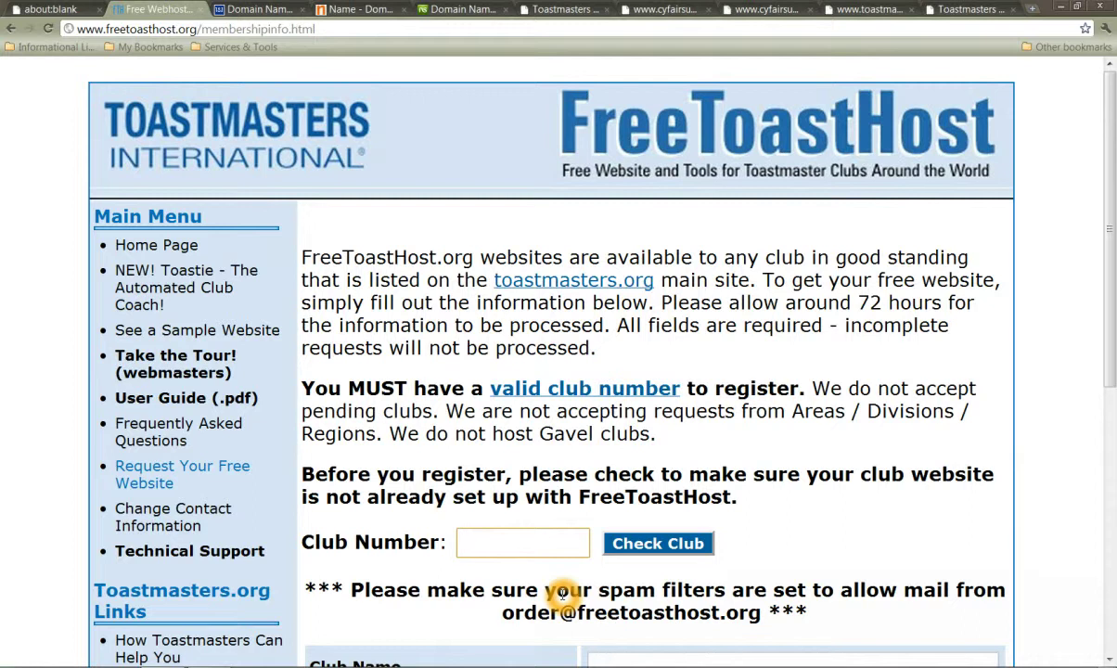
{"action": "type", "text": "5916"}
{"action": "key", "text": "Return"}
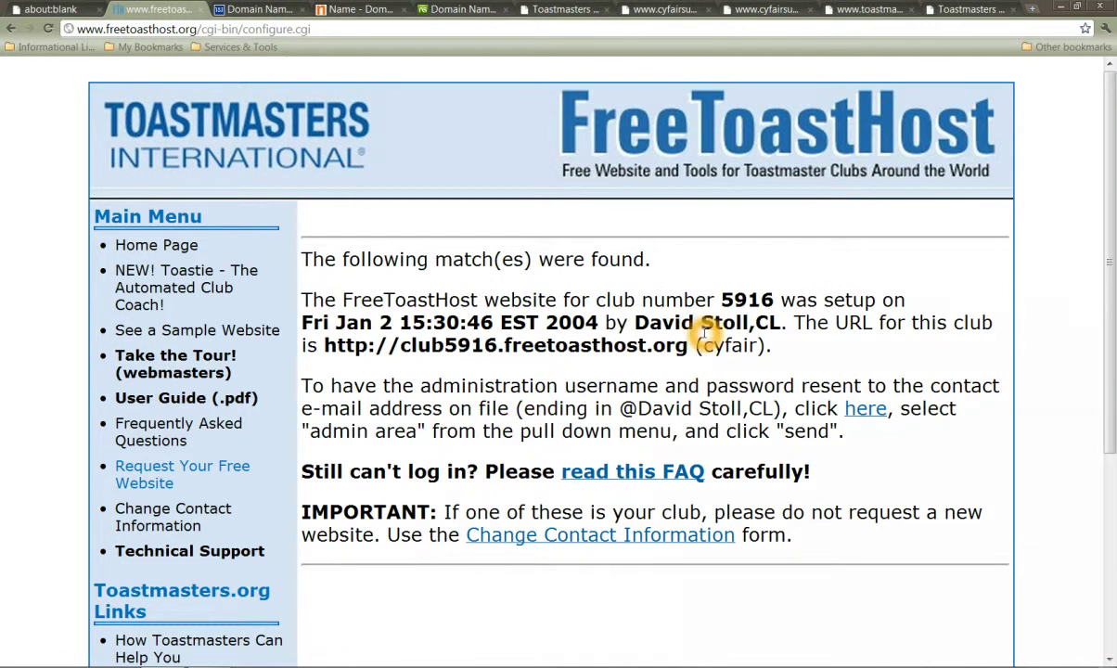
Step: Go back to the request form and clear the 5916 club number
{"action": "key", "text": "alt+Left"}
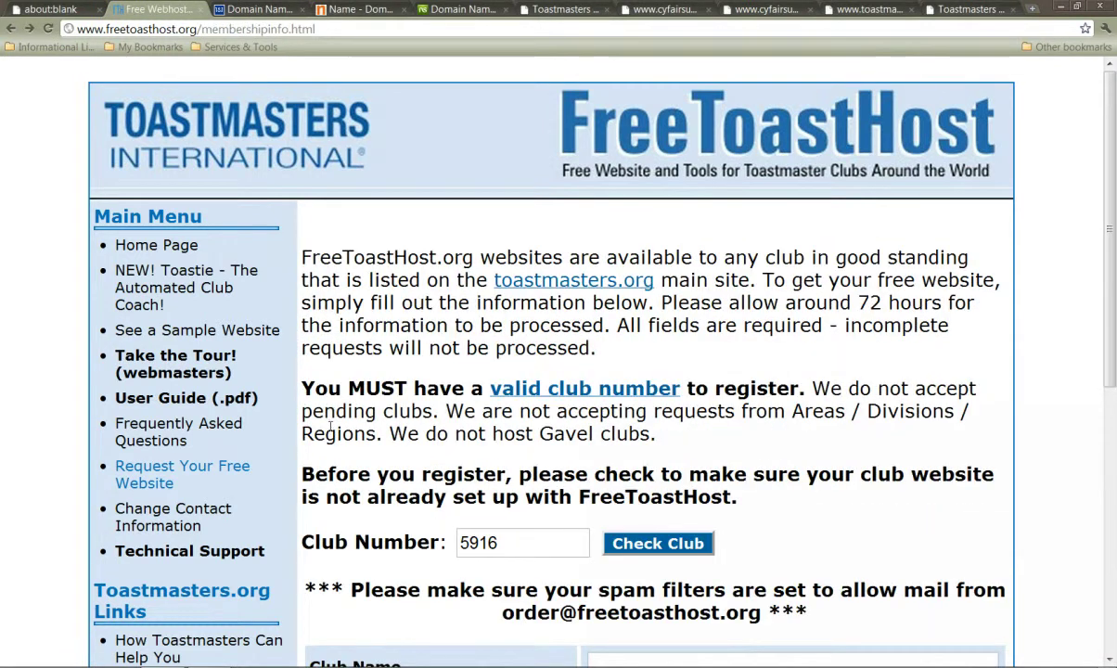
{"action": "double_click", "coordinate": [498, 540]}
{"action": "key", "text": "BackSpace"}
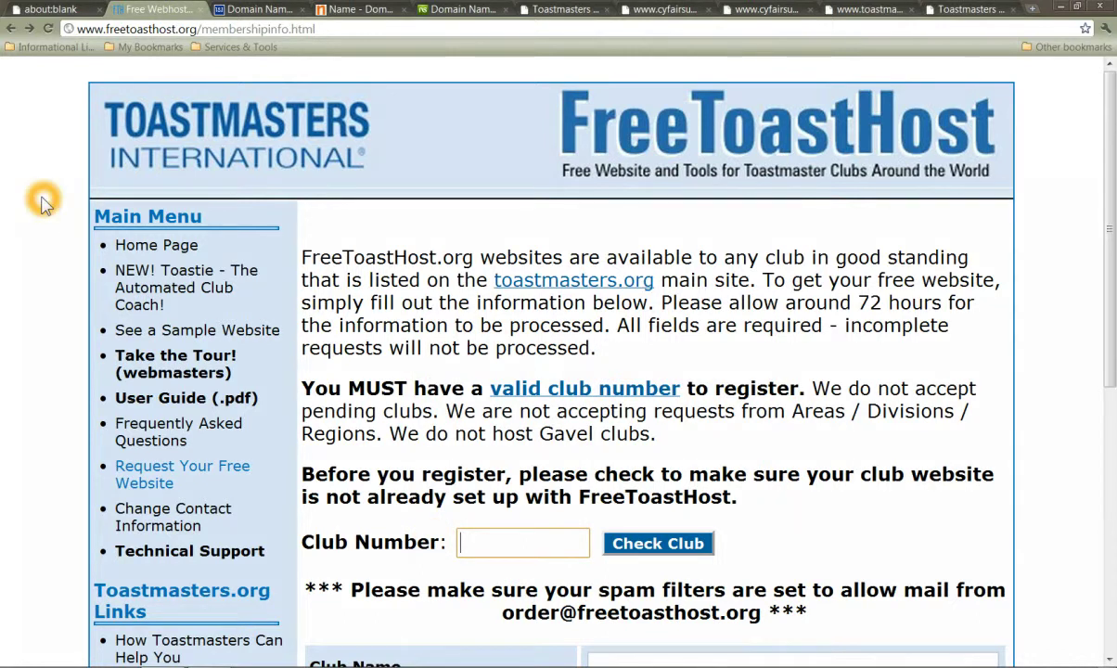
{"action": "scroll", "coordinate": [82, 235], "scroll_direction": "down", "scroll_amount": 3}
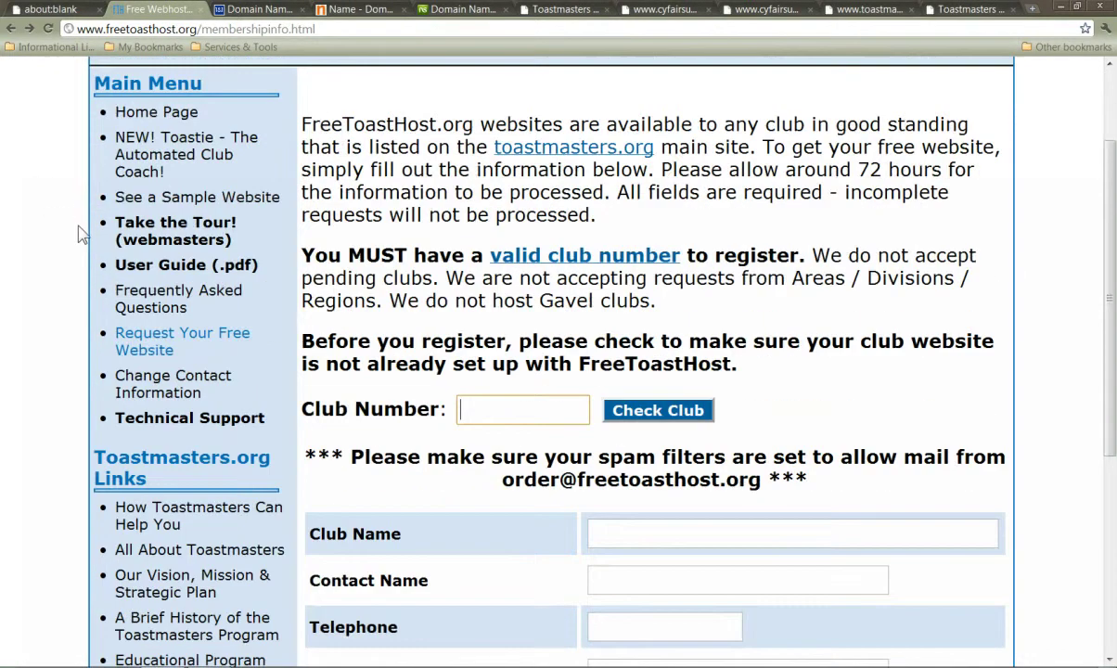
{"action": "scroll", "coordinate": [82, 234], "scroll_direction": "down", "scroll_amount": 6}
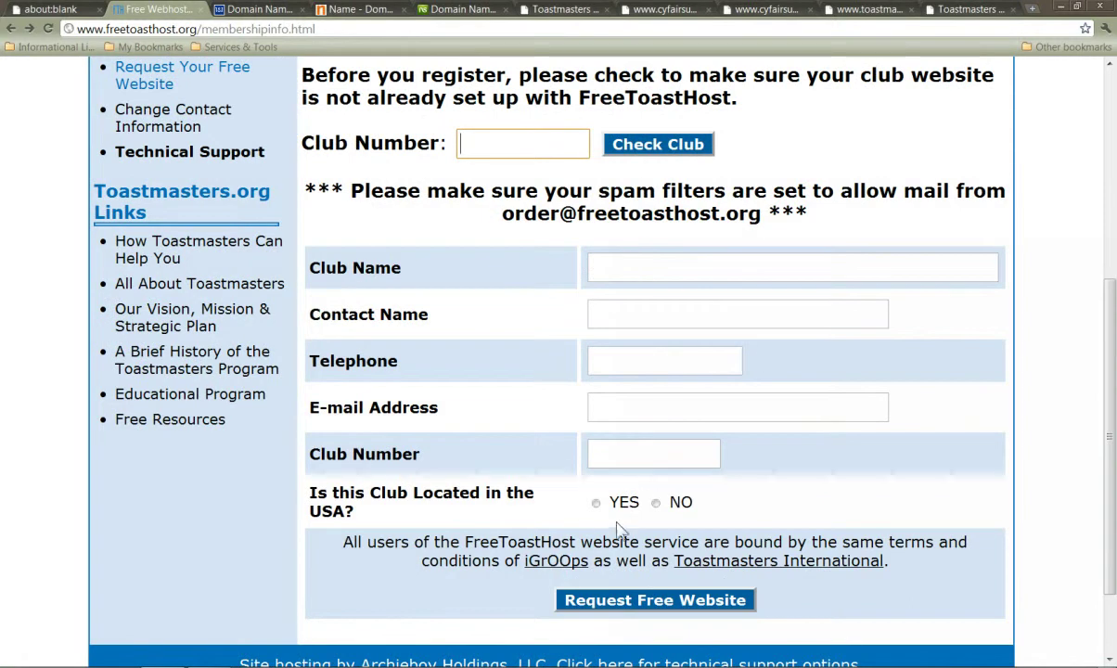
{"action": "left_click", "coordinate": [627, 263]}
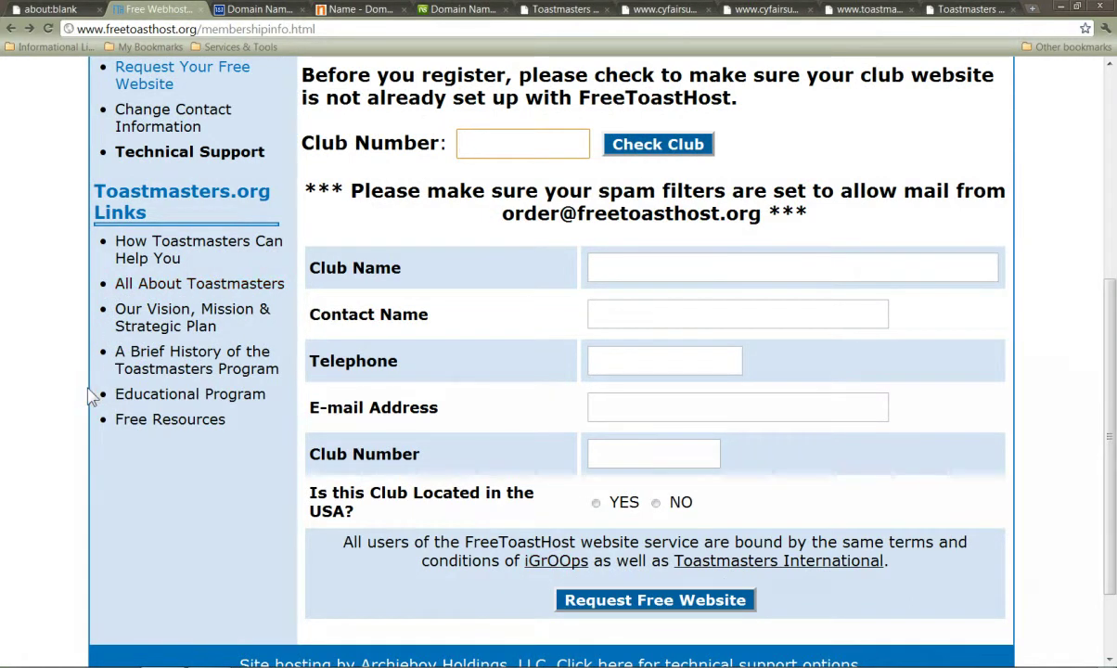
{"action": "scroll", "coordinate": [84, 386], "scroll_direction": "up", "scroll_amount": 5}
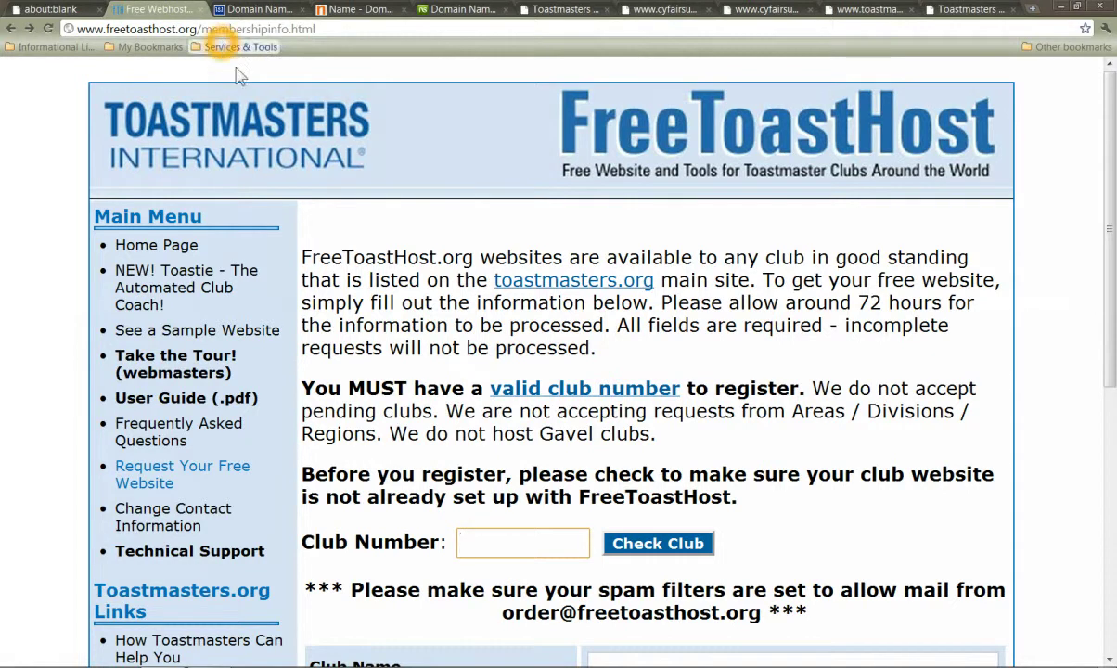
{"action": "left_click", "coordinate": [290, 208]}
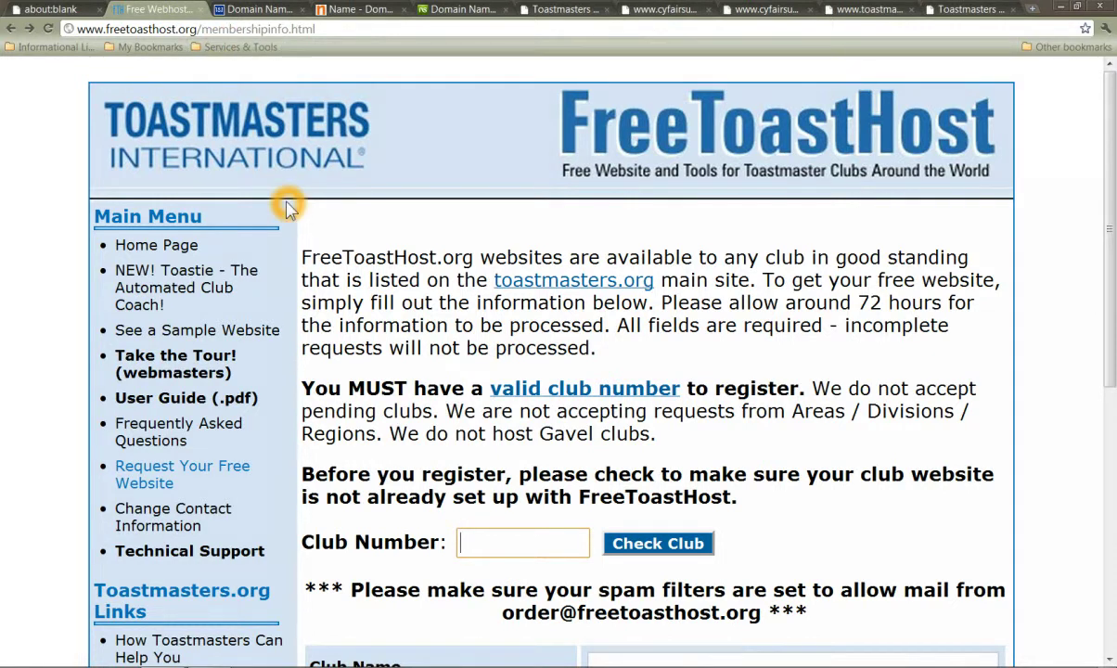
{"action": "left_click", "coordinate": [70, 86]}
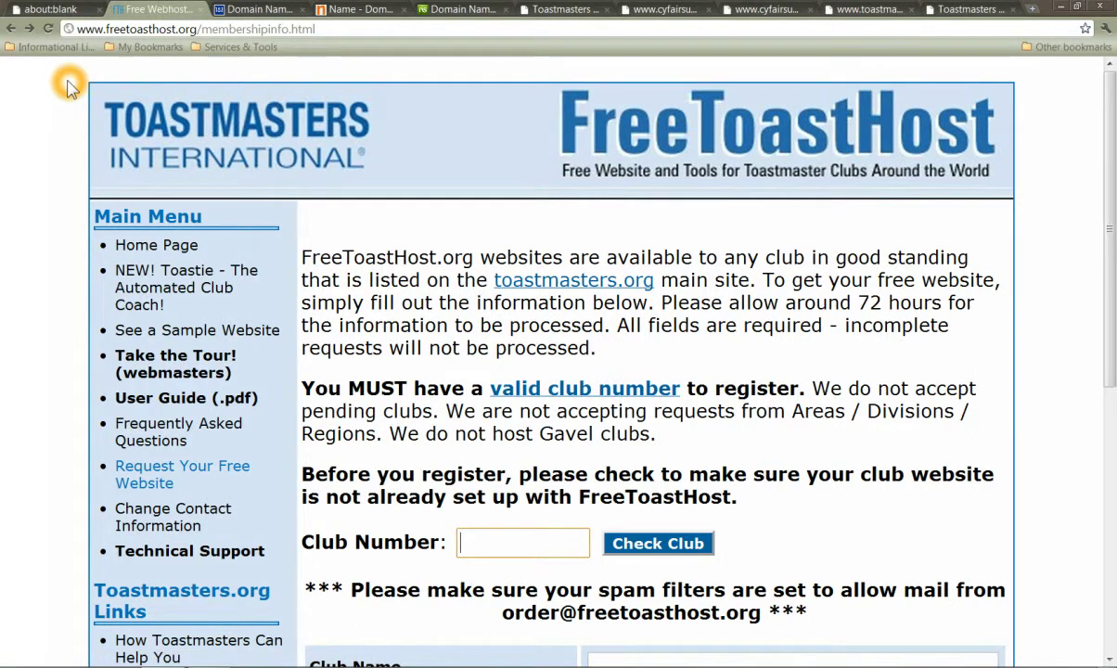
{"action": "left_click", "coordinate": [253, 10]}
{"action": "left_click", "coordinate": [158, 314]}
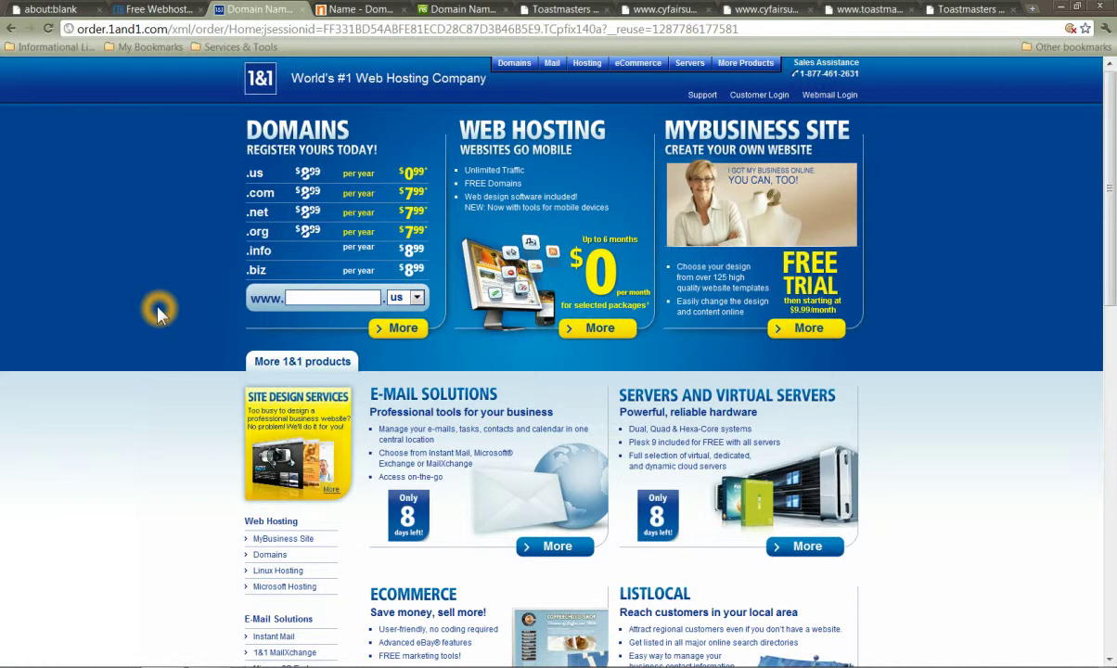
{"action": "left_click", "coordinate": [338, 11]}
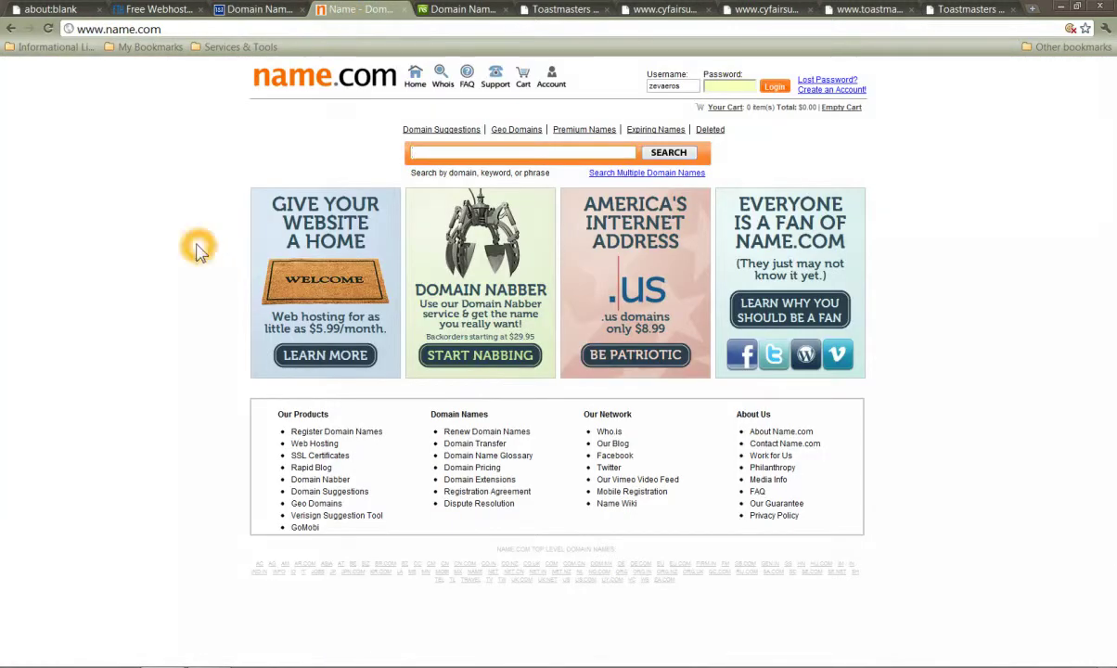
{"action": "left_click", "coordinate": [461, 11]}
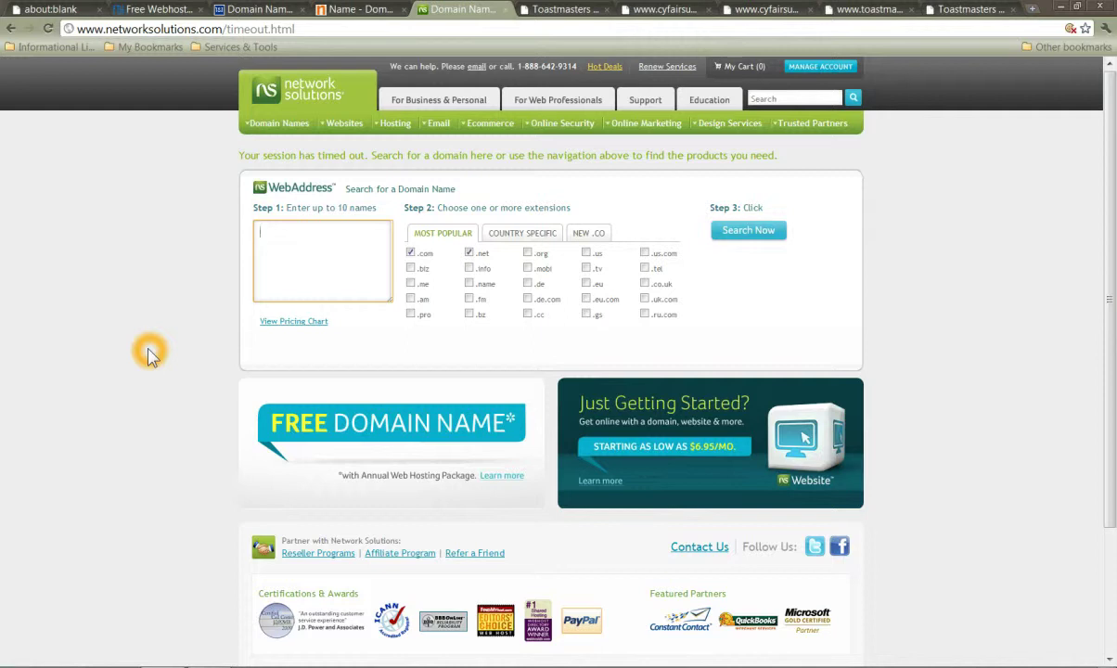
{"action": "left_click", "coordinate": [153, 9]}
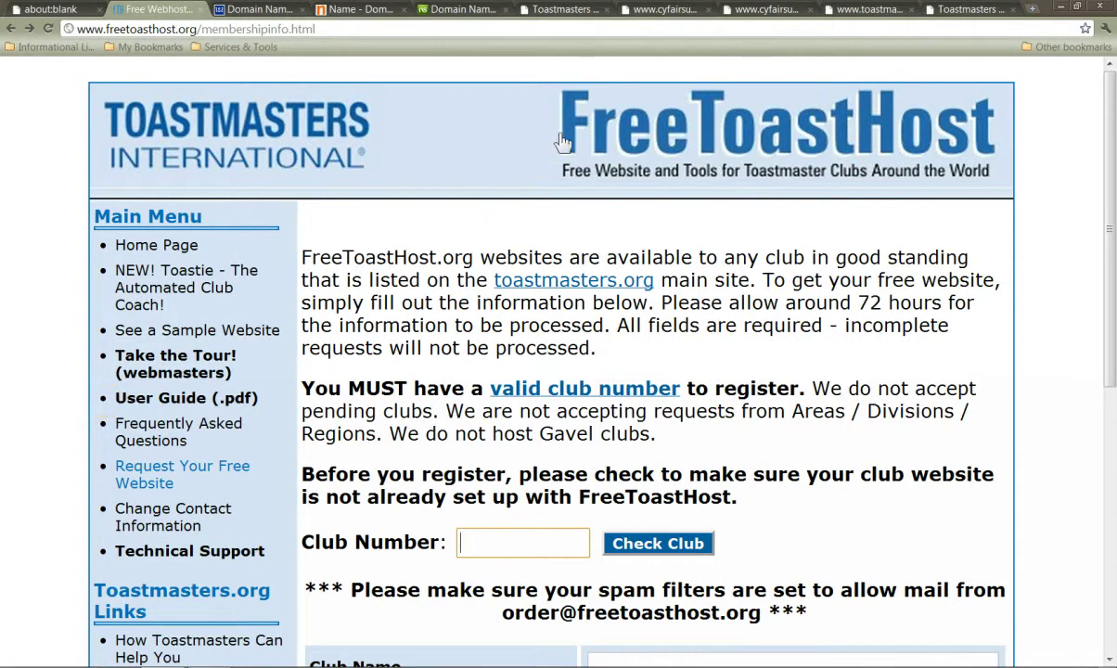
Step: Show the Cy-Fair Superspeakers Club #5916 home page and its Club Calendar and Membership Information menu items
{"action": "left_click", "coordinate": [560, 11]}
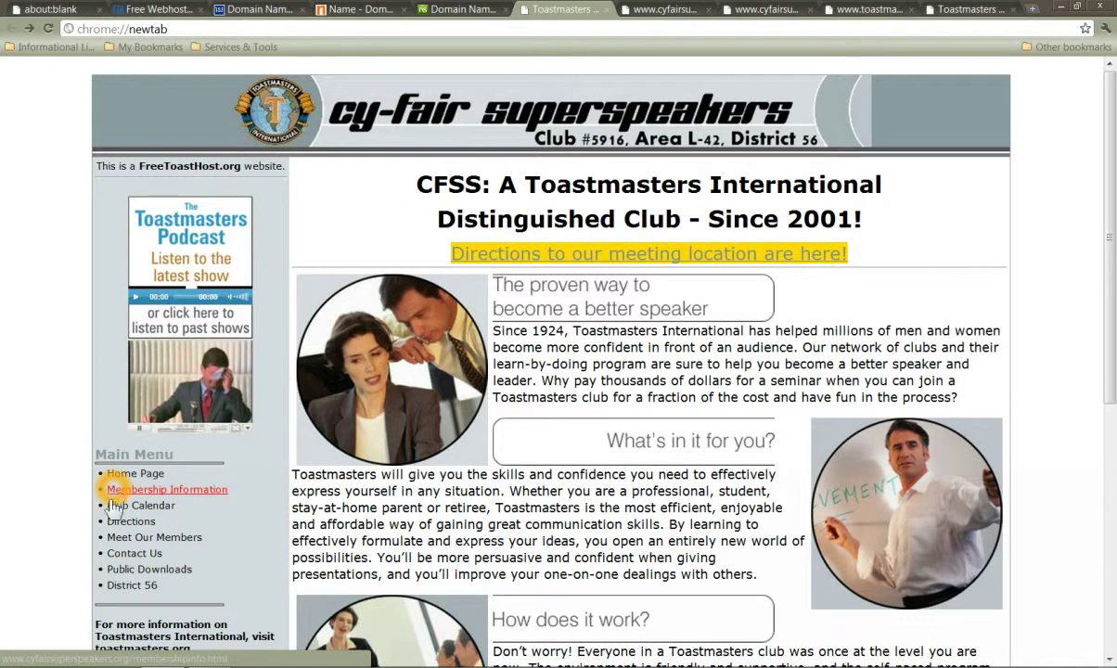
{"action": "left_click", "coordinate": [112, 508]}
{"action": "left_click", "coordinate": [127, 492]}
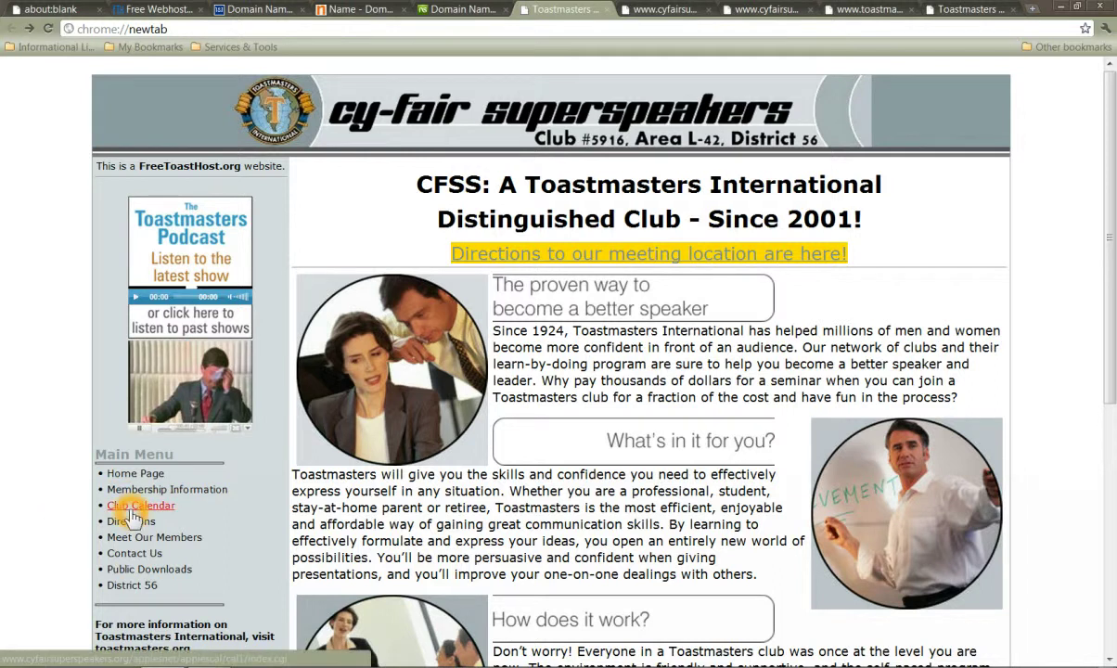
{"action": "left_click", "coordinate": [124, 510]}
{"action": "left_click", "coordinate": [123, 524]}
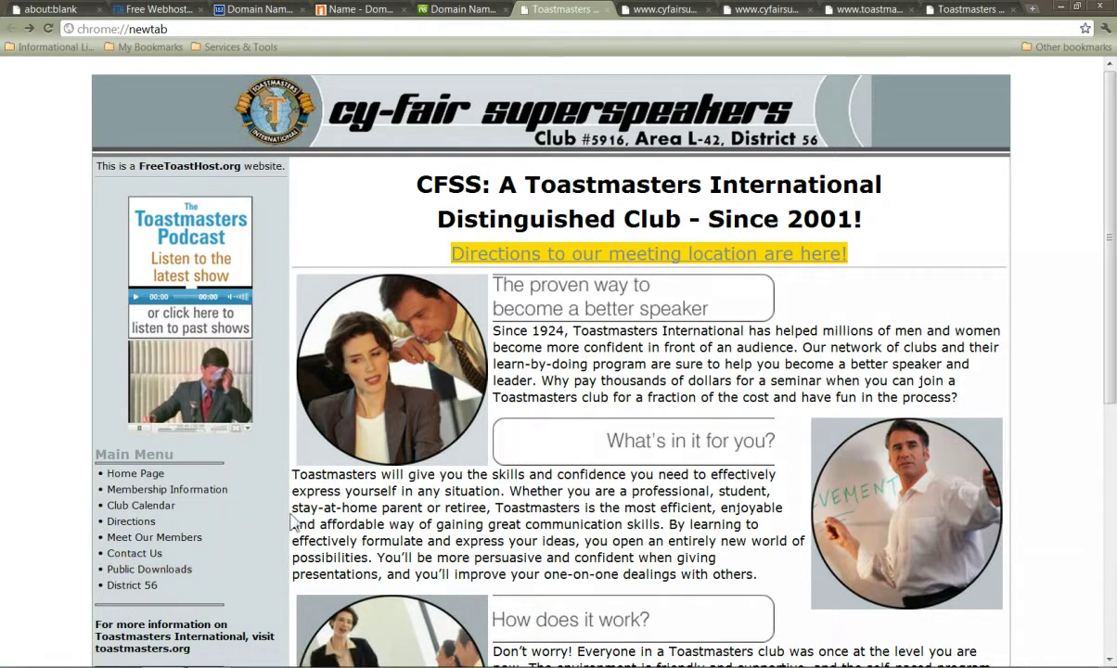
{"action": "left_click", "coordinate": [75, 464]}
{"action": "left_click", "coordinate": [75, 477]}
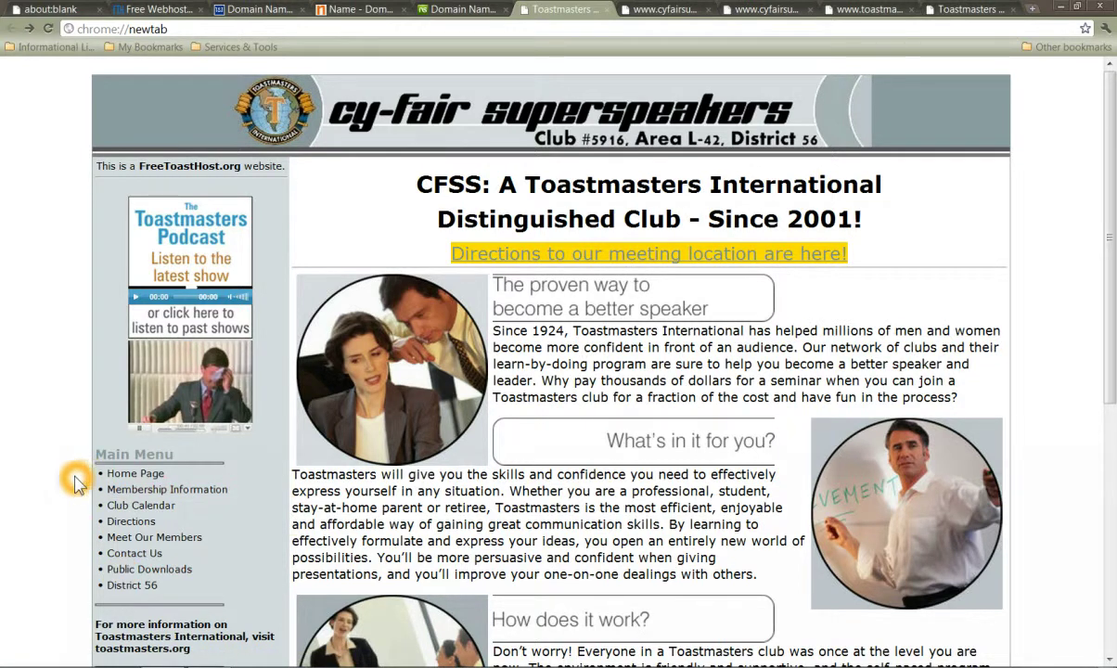
{"action": "scroll", "coordinate": [75, 479], "scroll_direction": "down", "scroll_amount": 5}
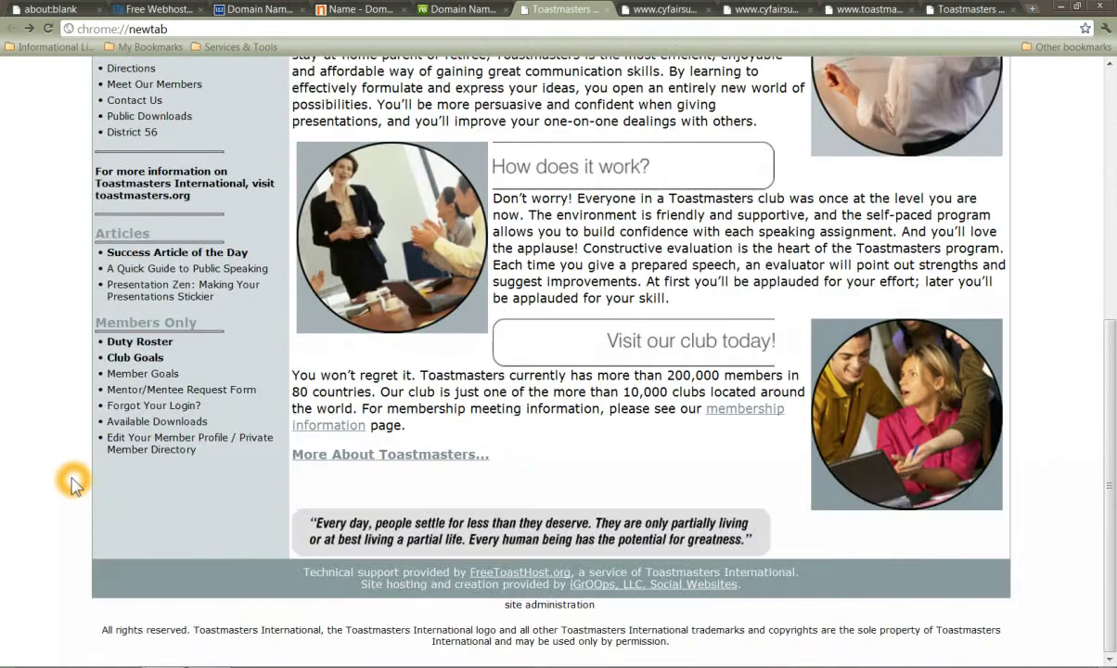
Step: Open the Cy-Fair Superspeakers site administration area with its Club Calendar section expanded
{"action": "left_click", "coordinate": [545, 615]}
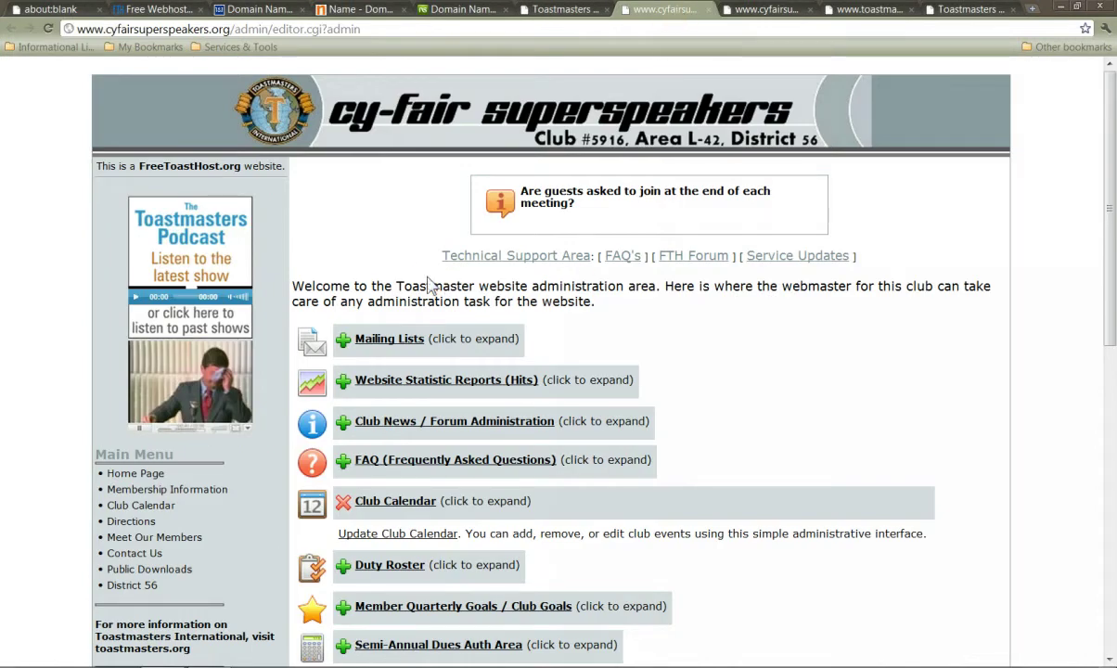
{"action": "left_click", "coordinate": [426, 281]}
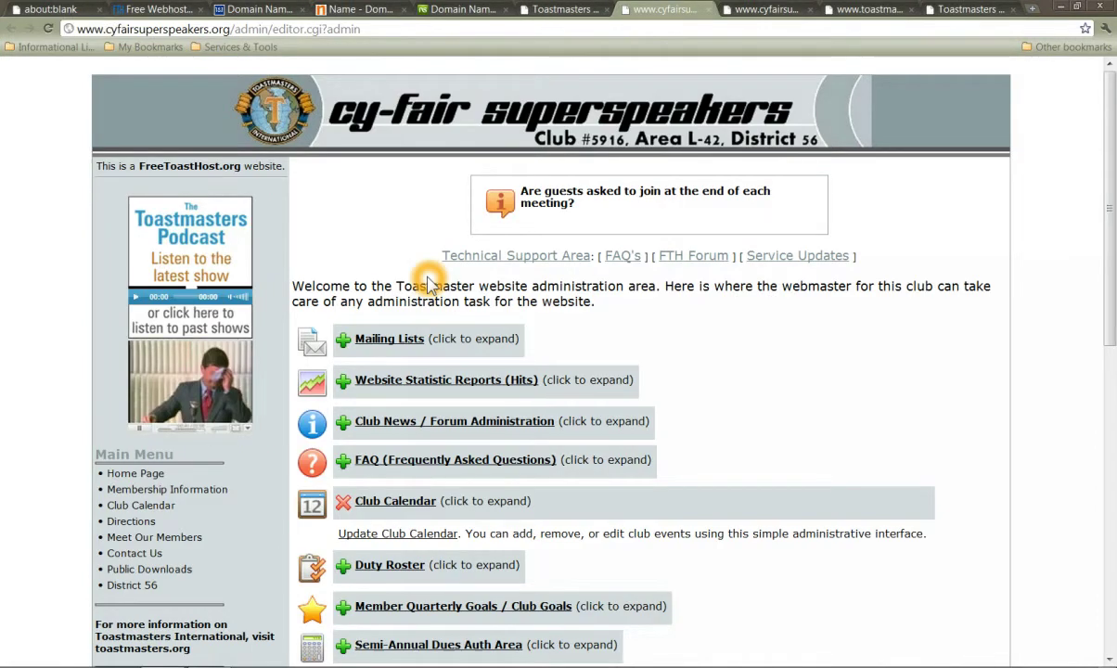
{"action": "left_click", "coordinate": [751, 420]}
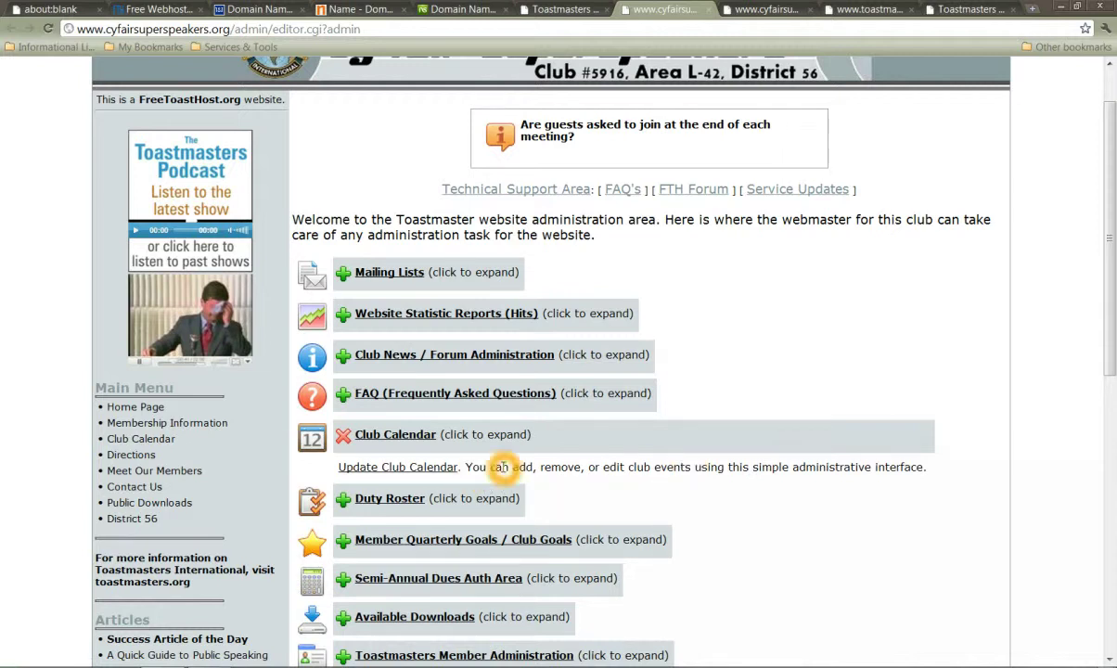
Step: Open the Update Club Calendar editor in a new tab
{"action": "left_click", "coordinate": [388, 470]}
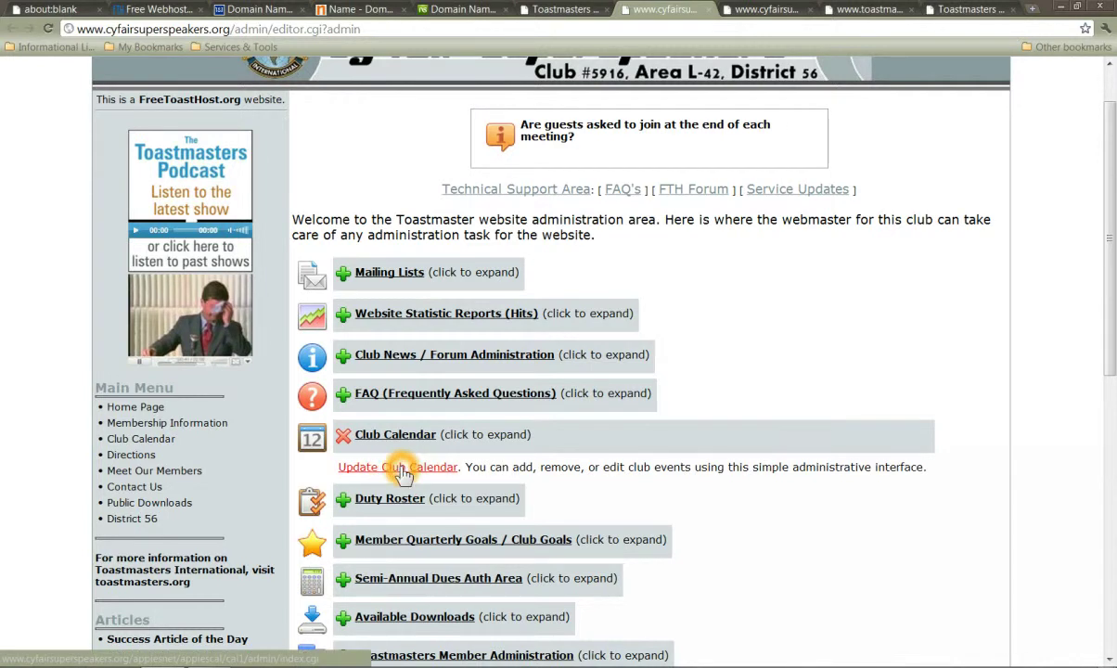
{"action": "right_click", "coordinate": [434, 466]}
{"action": "left_click", "coordinate": [468, 475]}
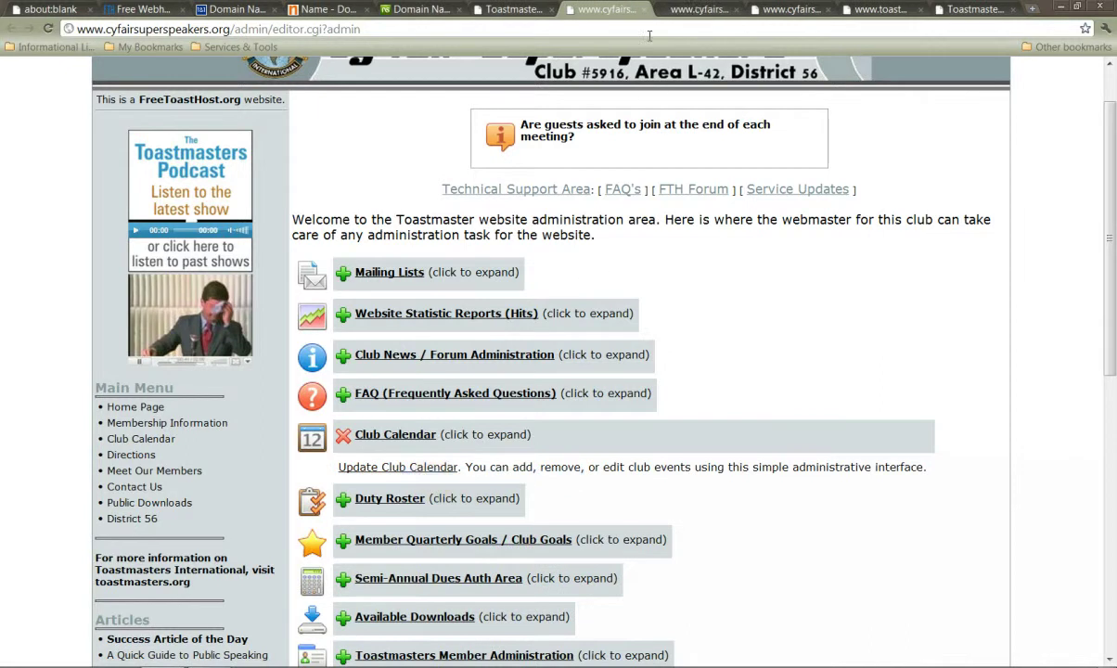
{"action": "left_click", "coordinate": [696, 9]}
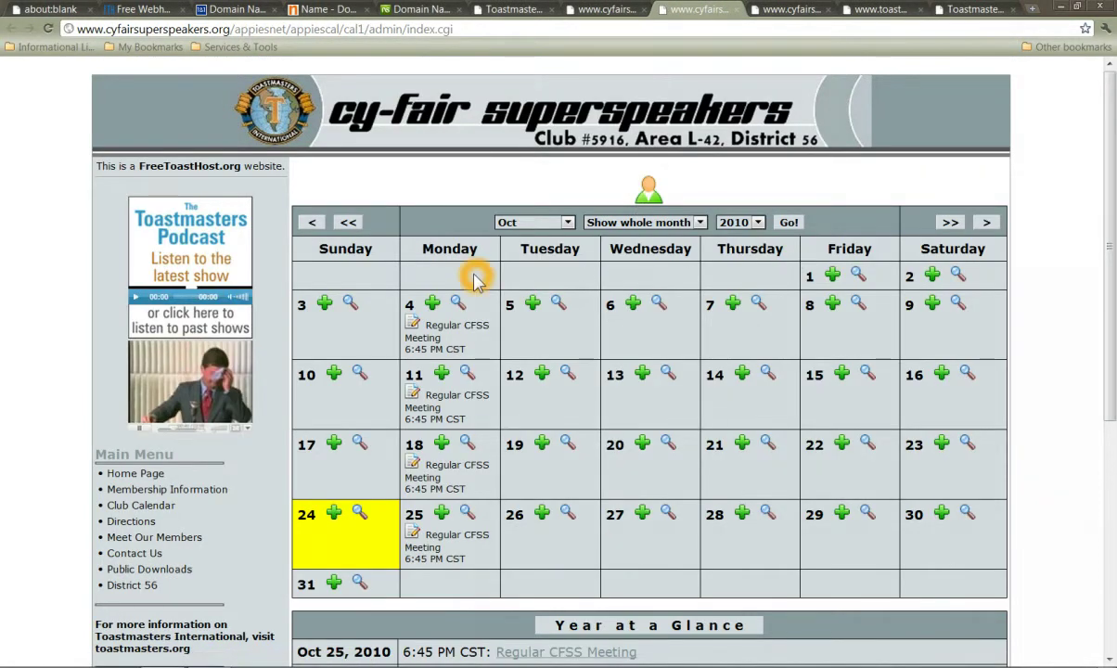
Step: Point out the October 25 Regular CFSS Meeting entry and where to add an October 23 event
{"action": "left_click", "coordinate": [448, 537]}
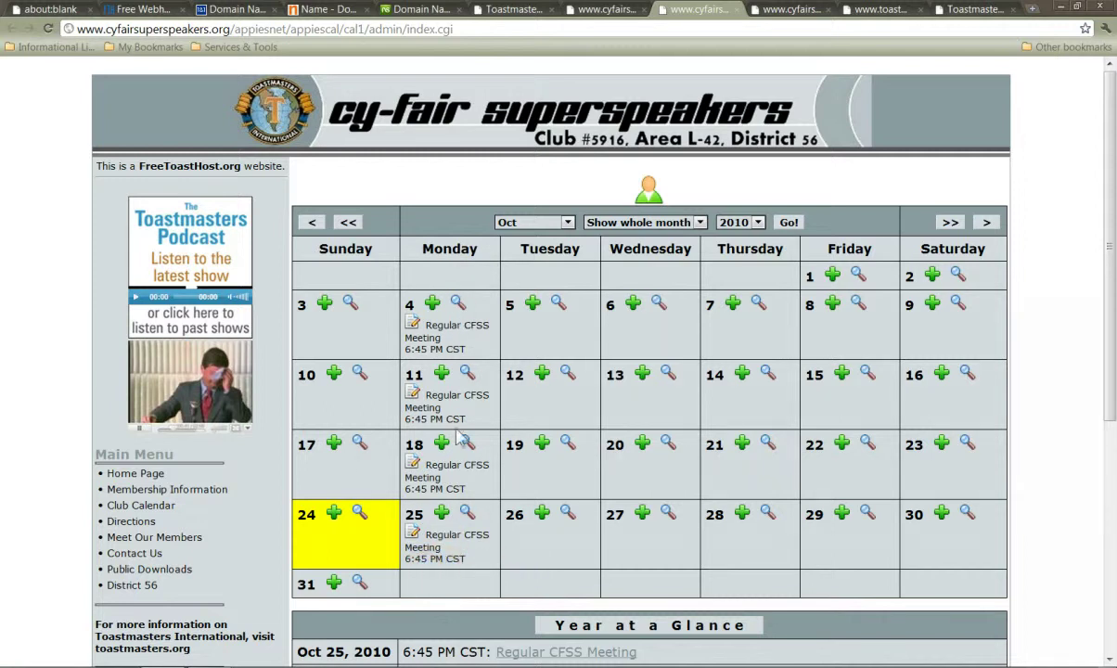
{"action": "left_click", "coordinate": [454, 556]}
{"action": "left_click", "coordinate": [942, 447]}
Step: Close the calendar editor and expand Edit HTML Pages to list Home through Contact Us pages
{"action": "left_click", "coordinate": [621, 349]}
{"action": "key", "text": "ctrl+w"}
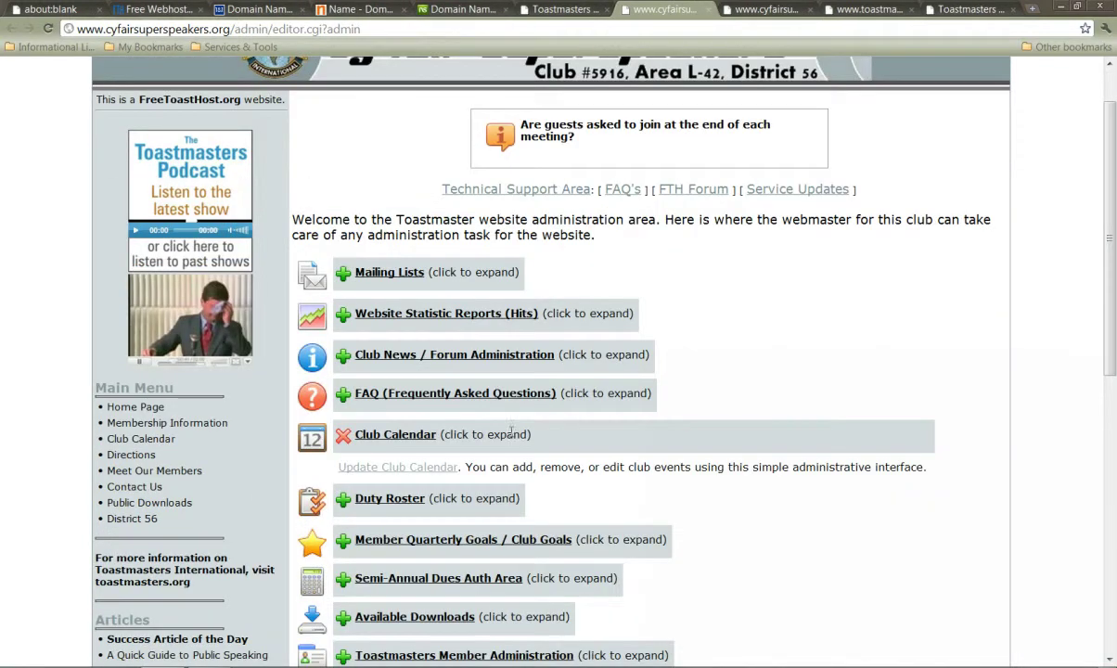
{"action": "scroll", "coordinate": [587, 487], "scroll_direction": "down", "scroll_amount": 2}
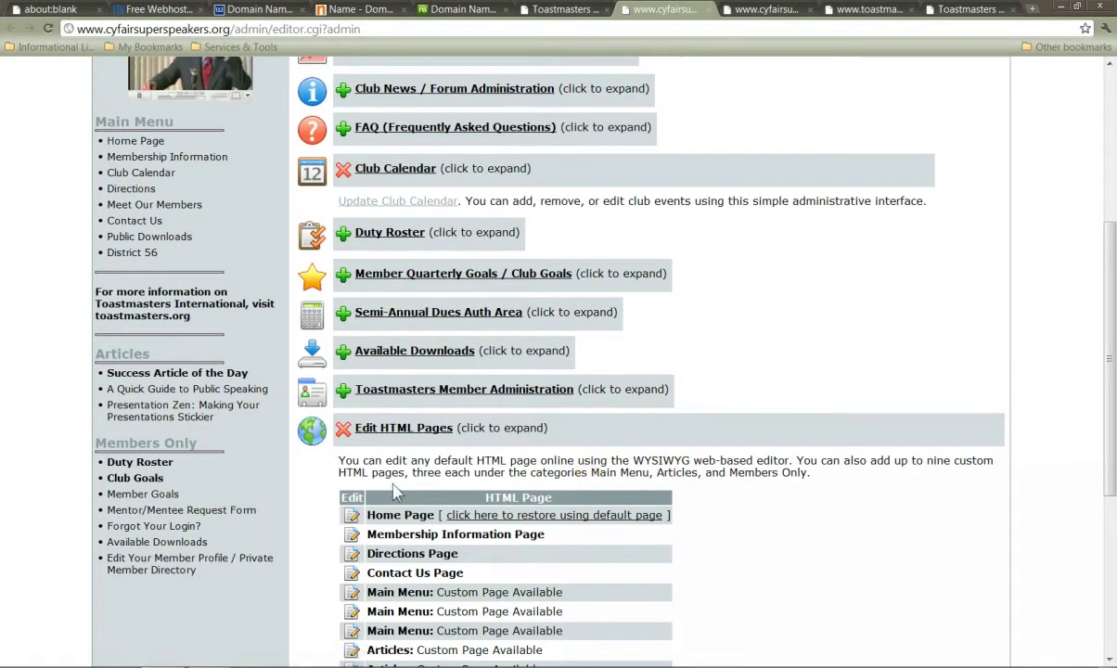
{"action": "scroll", "coordinate": [375, 464], "scroll_direction": "down", "scroll_amount": 2}
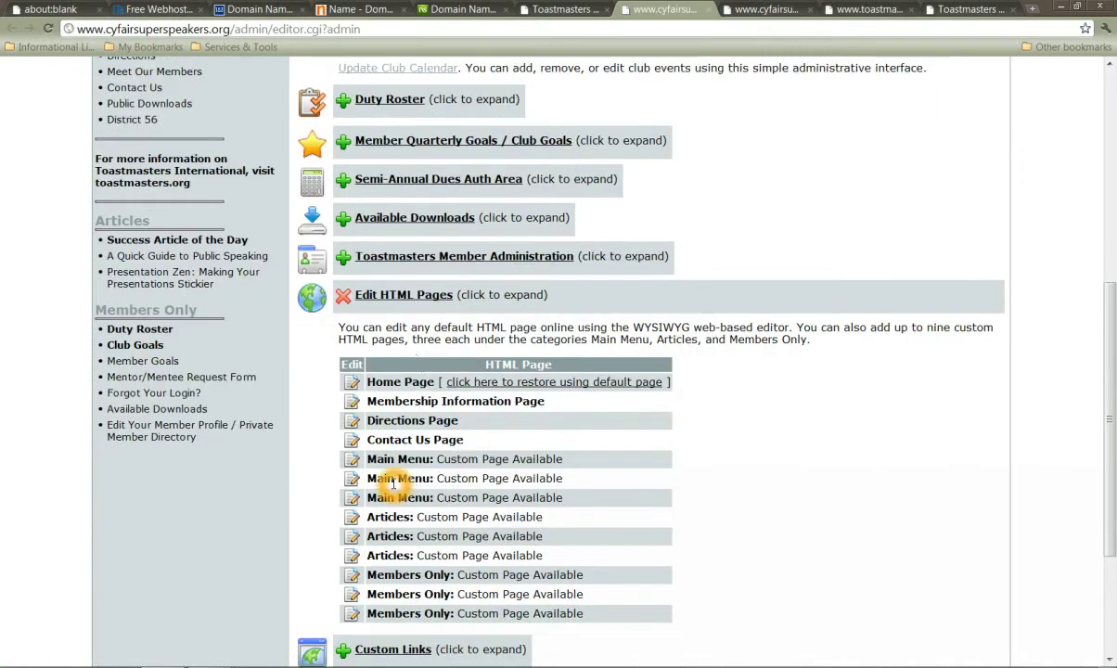
{"action": "left_click", "coordinate": [343, 297]}
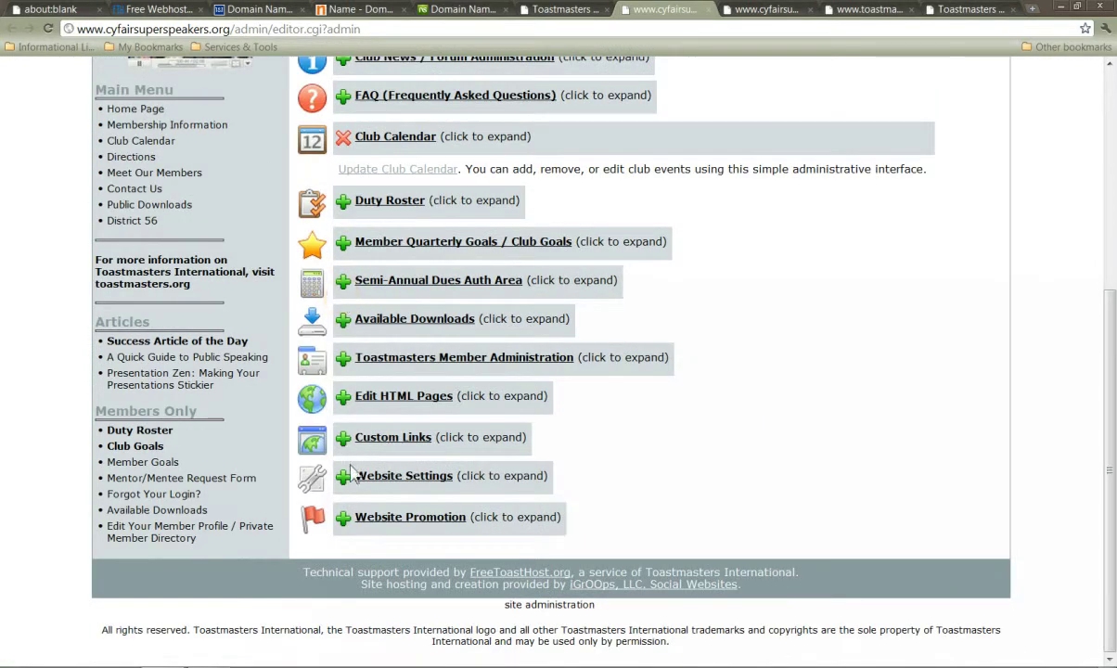
{"action": "left_click", "coordinate": [344, 398]}
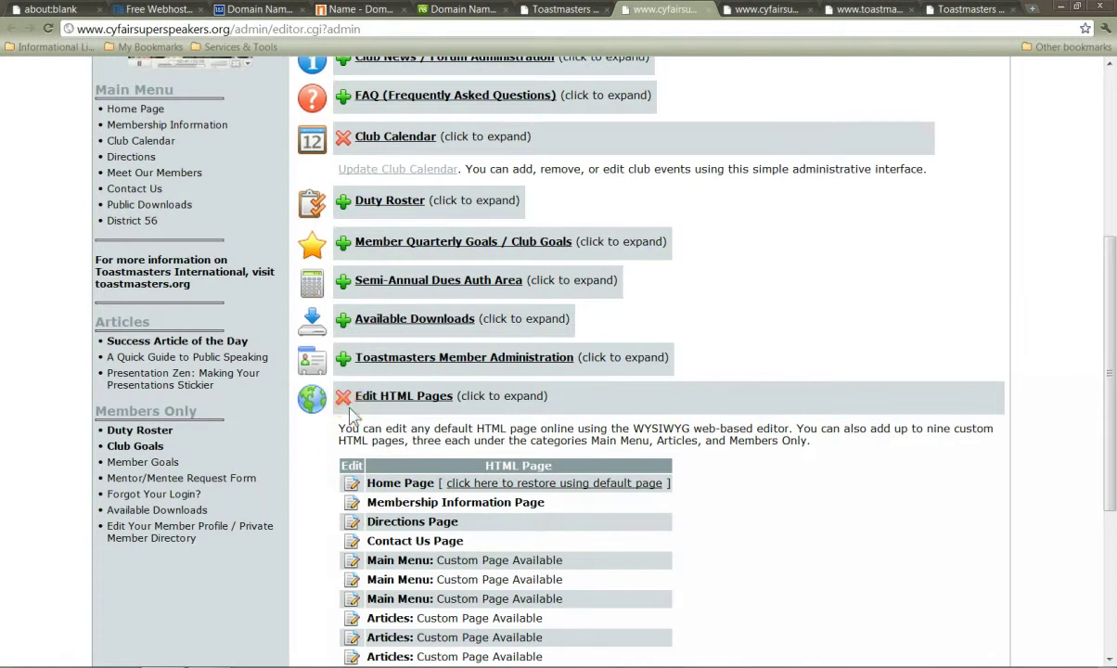
{"action": "scroll", "coordinate": [652, 492], "scroll_direction": "down", "scroll_amount": 3}
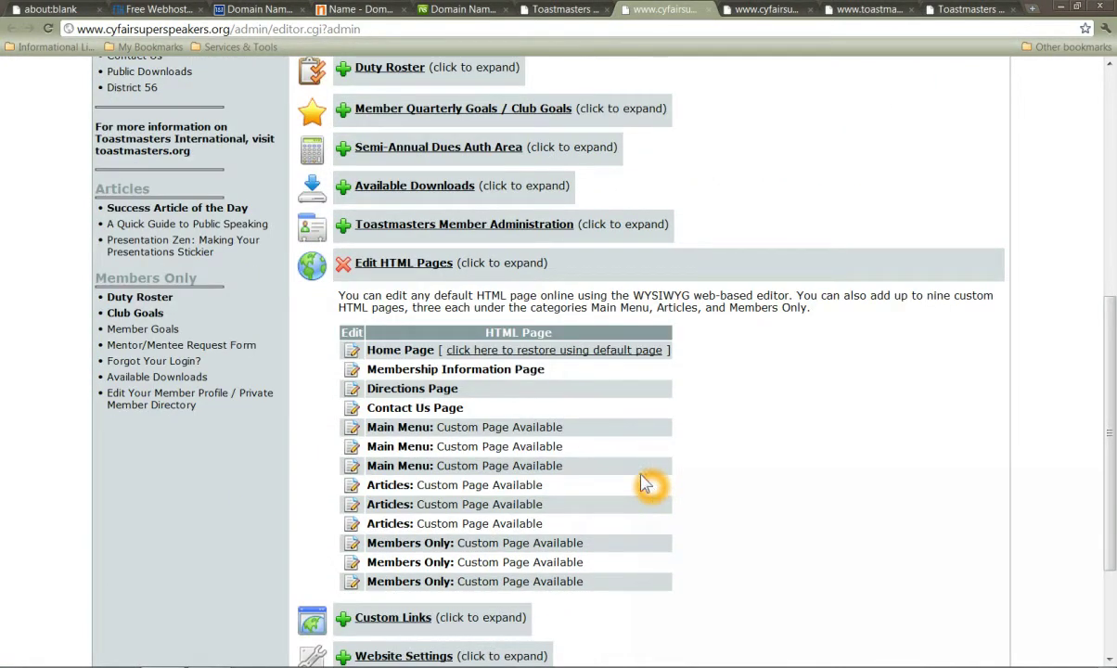
{"action": "left_click", "coordinate": [353, 355]}
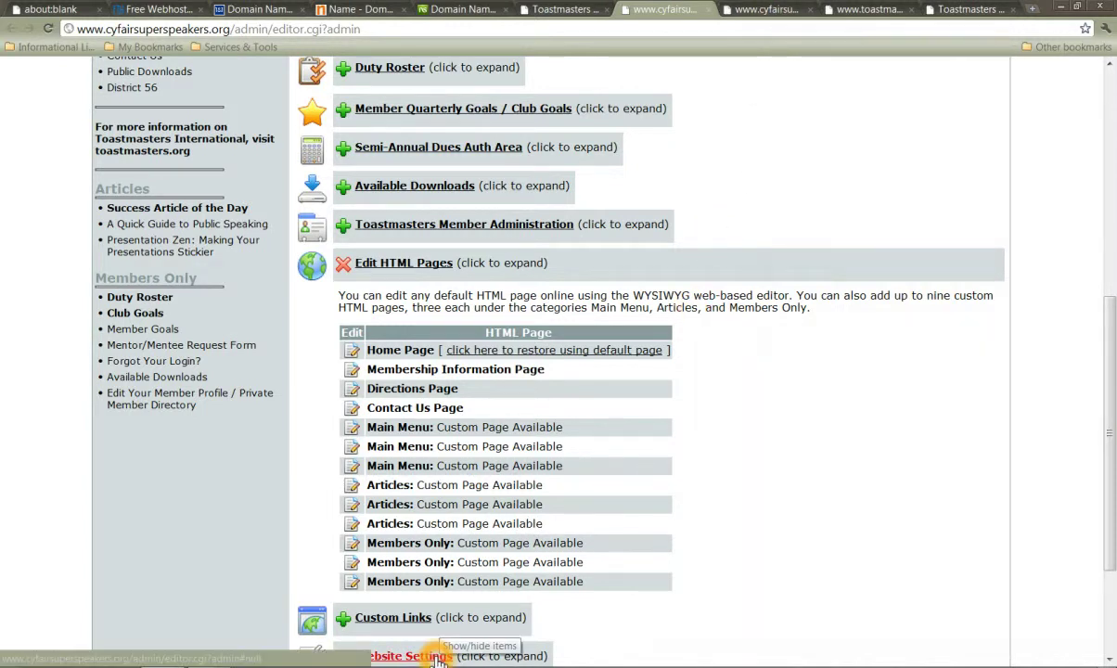
{"action": "left_click", "coordinate": [779, 9]}
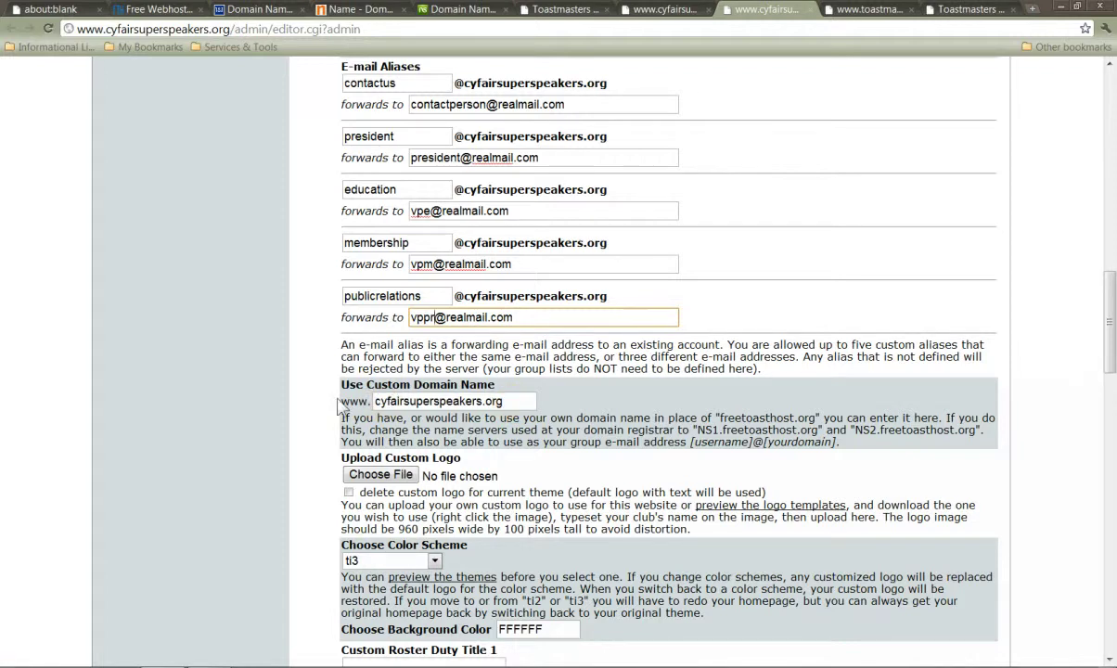
{"action": "left_click", "coordinate": [384, 394]}
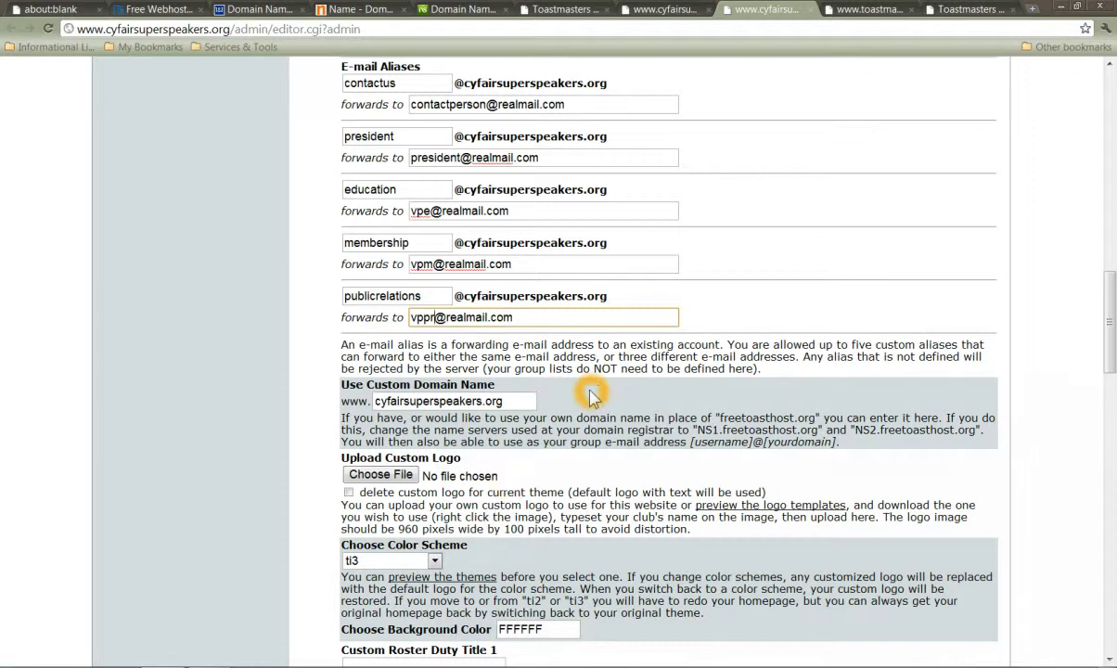
{"action": "left_click", "coordinate": [640, 11]}
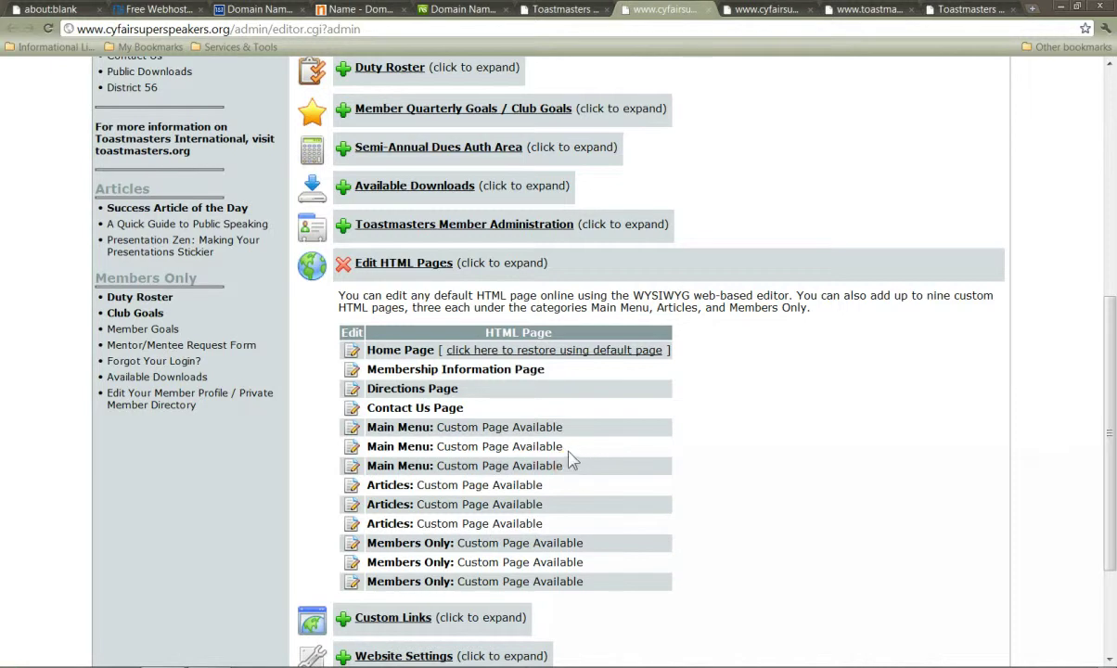
Step: Point out editing the Contact Us page, then expand the Available Downloads section
{"action": "left_click", "coordinate": [351, 408]}
{"action": "left_click", "coordinate": [343, 189]}
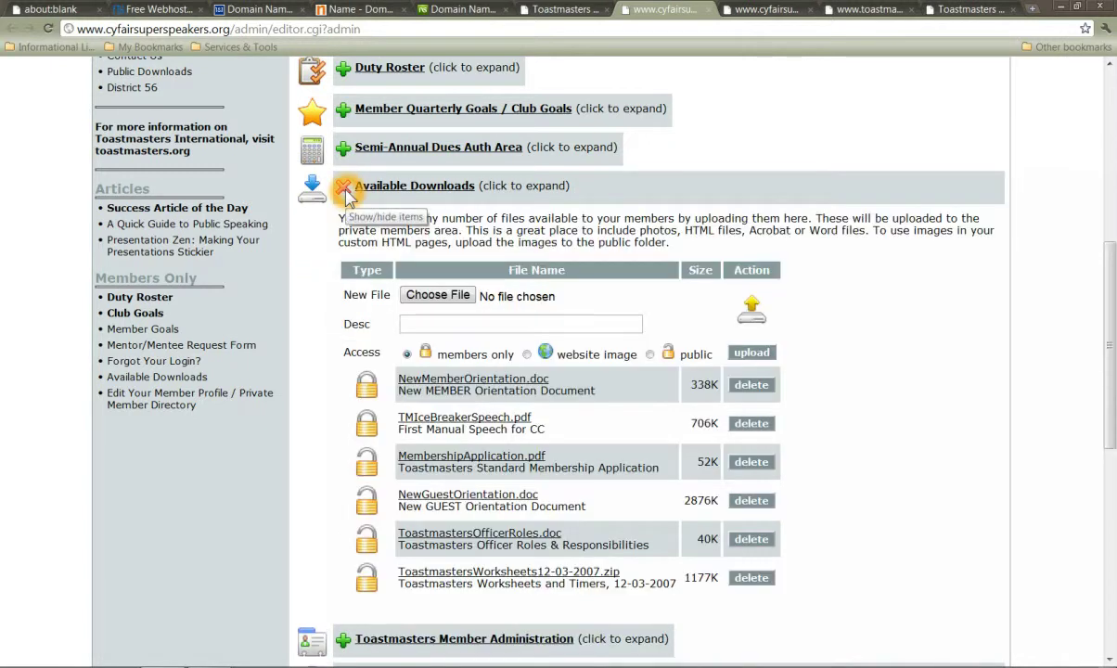
{"action": "left_click", "coordinate": [320, 517]}
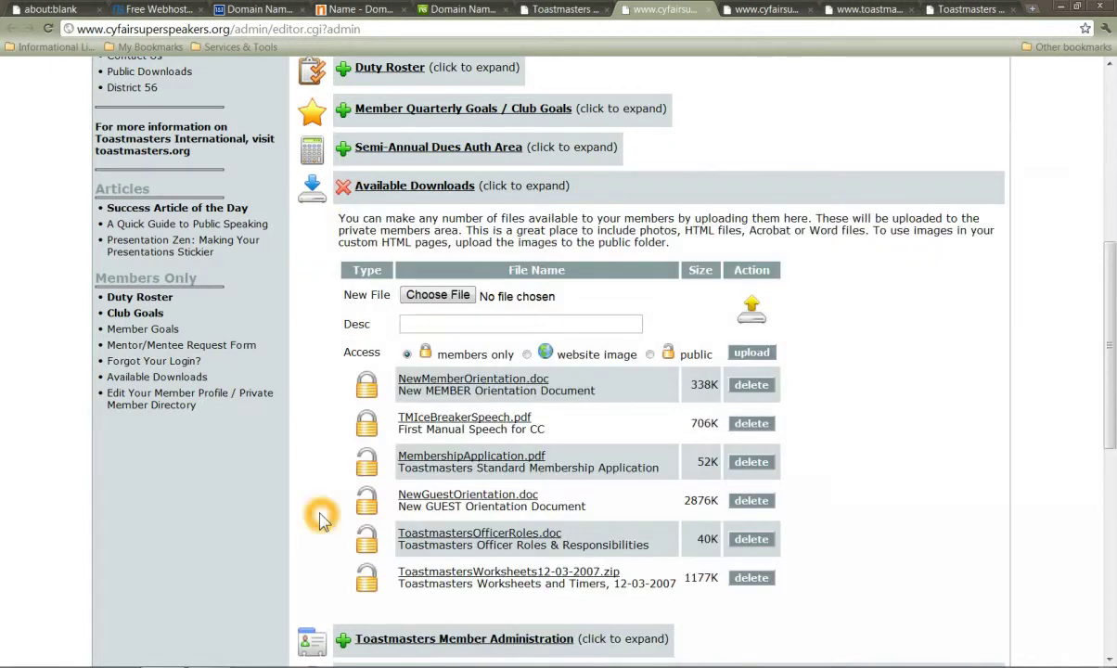
Step: Point out the MembershipApplication.pdf and NewGuestOrientation.doc downloads, then collapse the section
{"action": "left_click", "coordinate": [496, 457]}
{"action": "left_click", "coordinate": [309, 423]}
{"action": "left_click", "coordinate": [294, 438]}
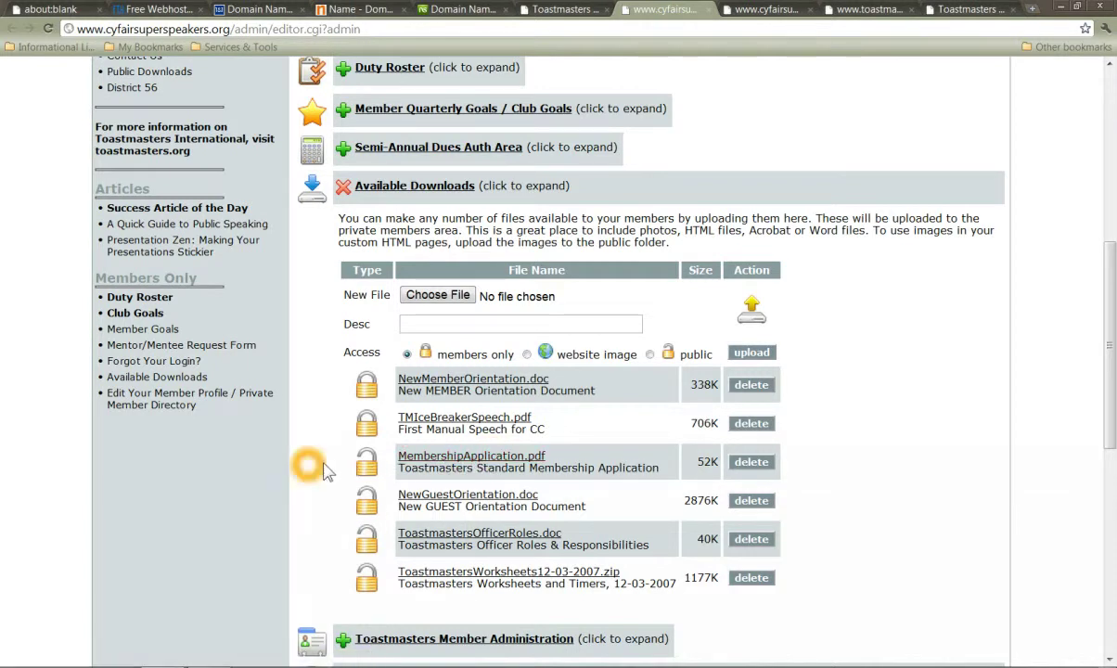
{"action": "left_click", "coordinate": [445, 458]}
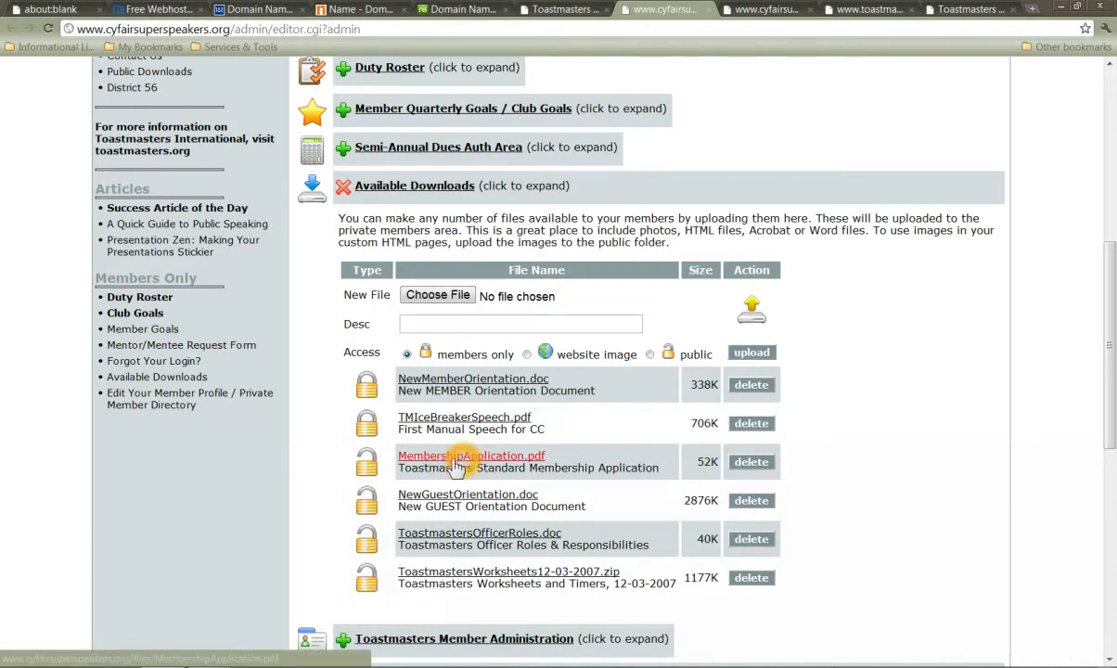
{"action": "left_click", "coordinate": [432, 496]}
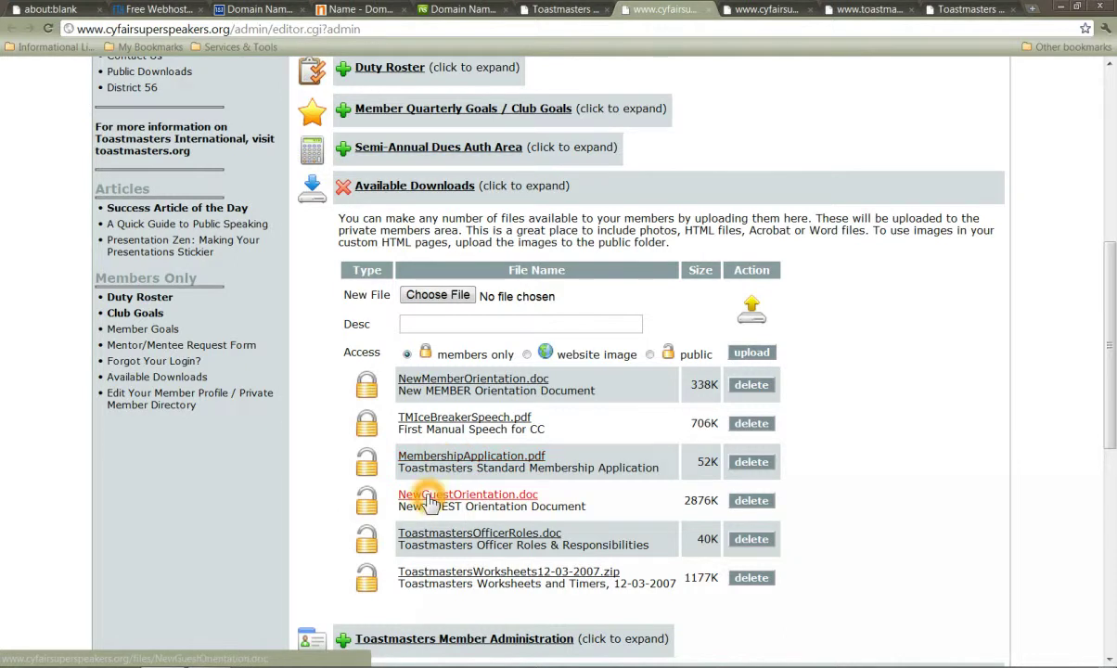
{"action": "left_click", "coordinate": [455, 498]}
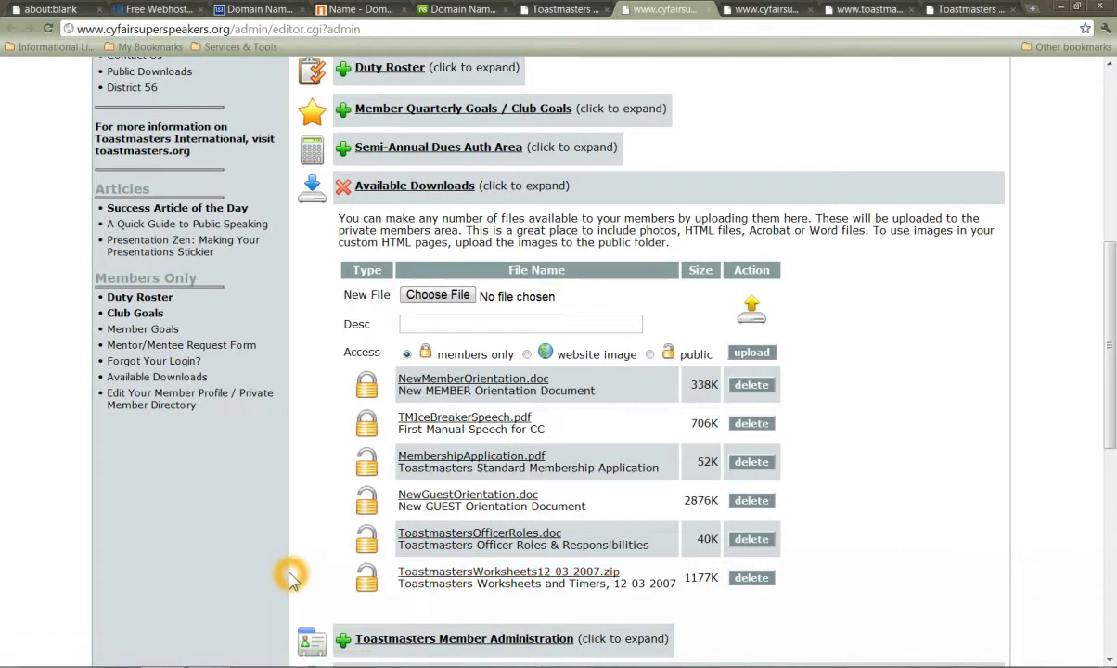
{"action": "left_click", "coordinate": [343, 186]}
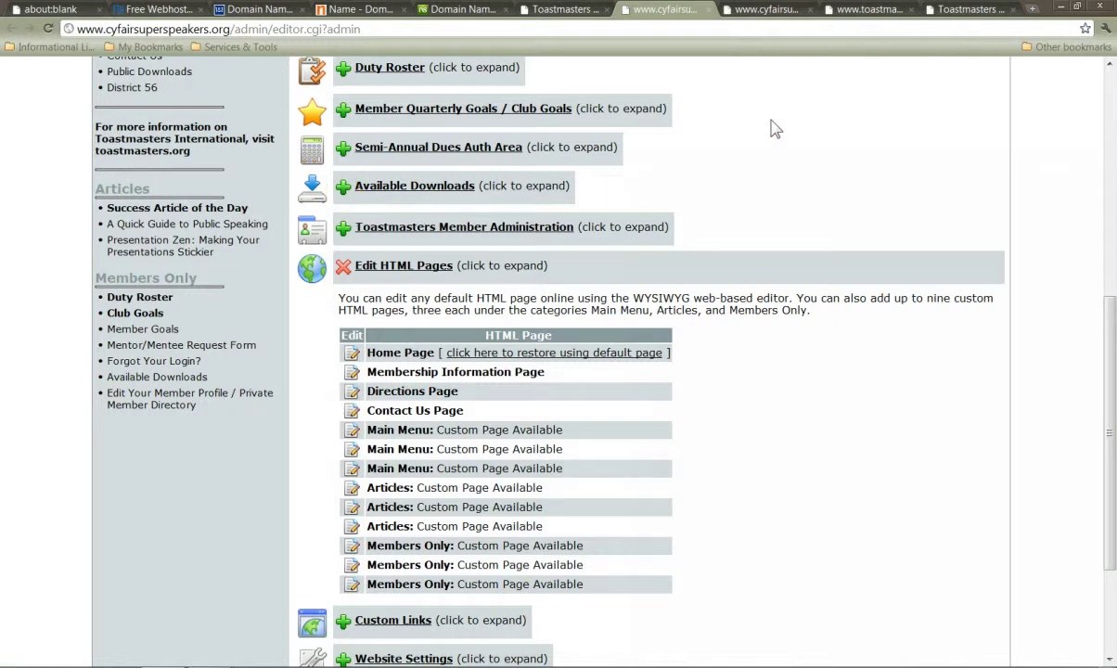
Step: Switch to the District 56 Toastmasters website
{"action": "left_click", "coordinate": [858, 11]}
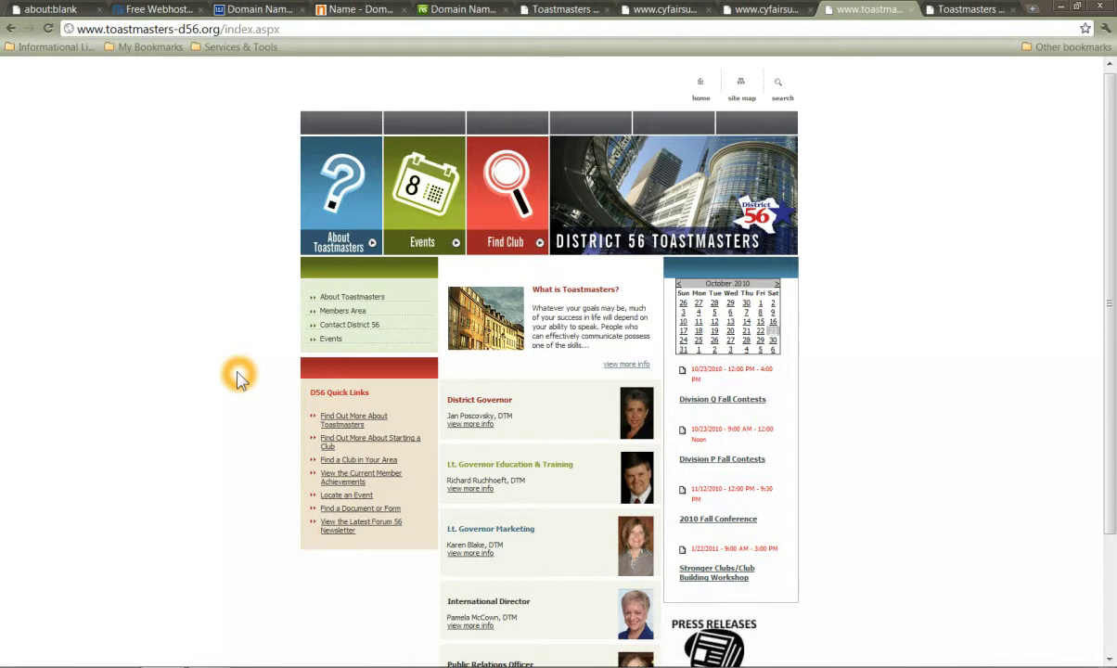
Step: Switch to the Toastmasters International home page at toastmasters.org
{"action": "left_click", "coordinate": [965, 12]}
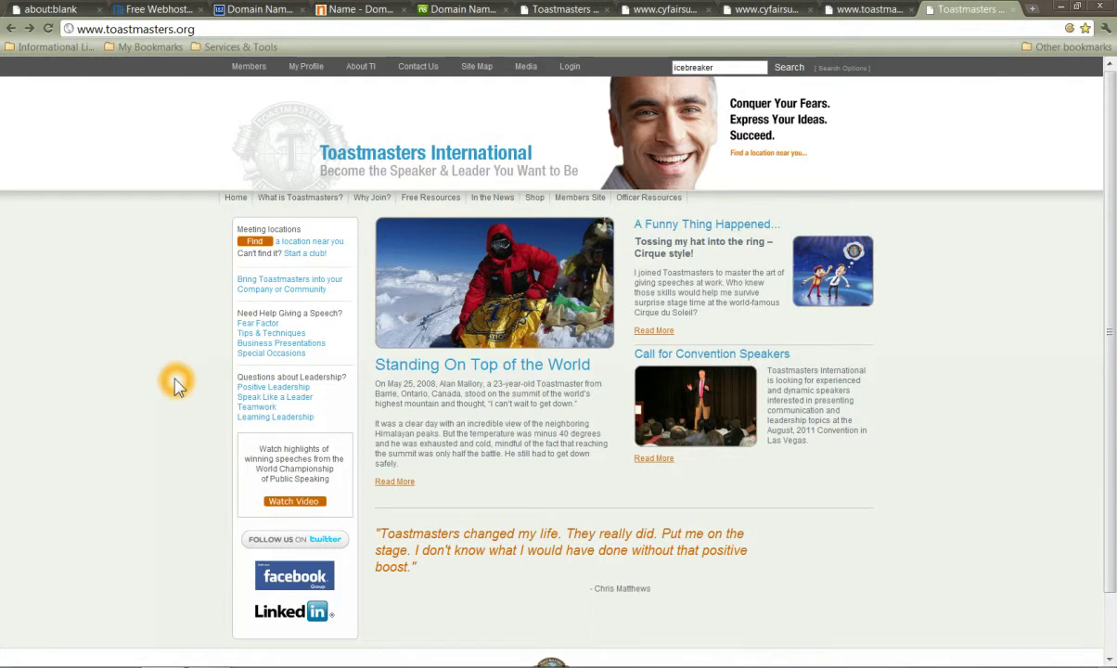